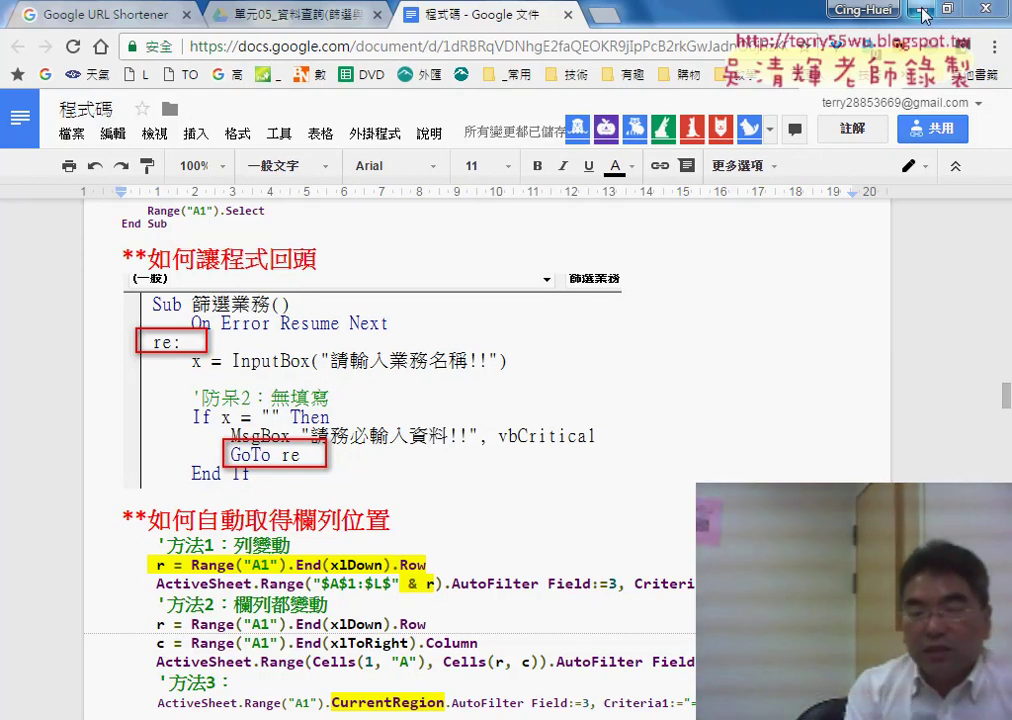
Switch from the Google Docs notes to the Excel workbook 問題05OK.xlsm
key(alt+Tab)
click(911, 216)
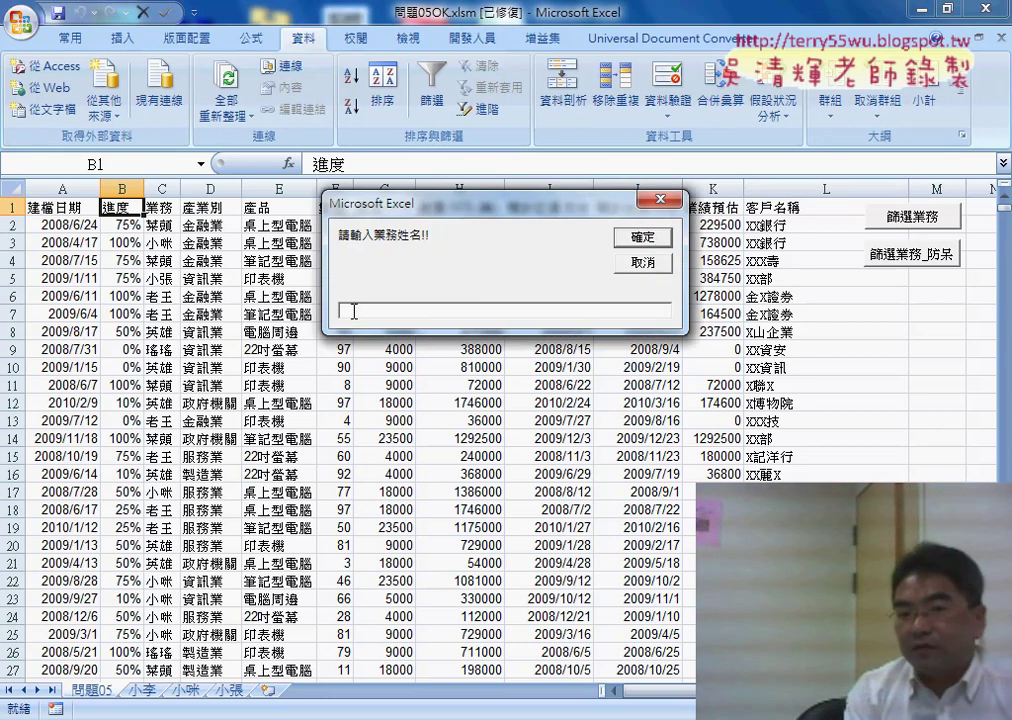
click(643, 239)
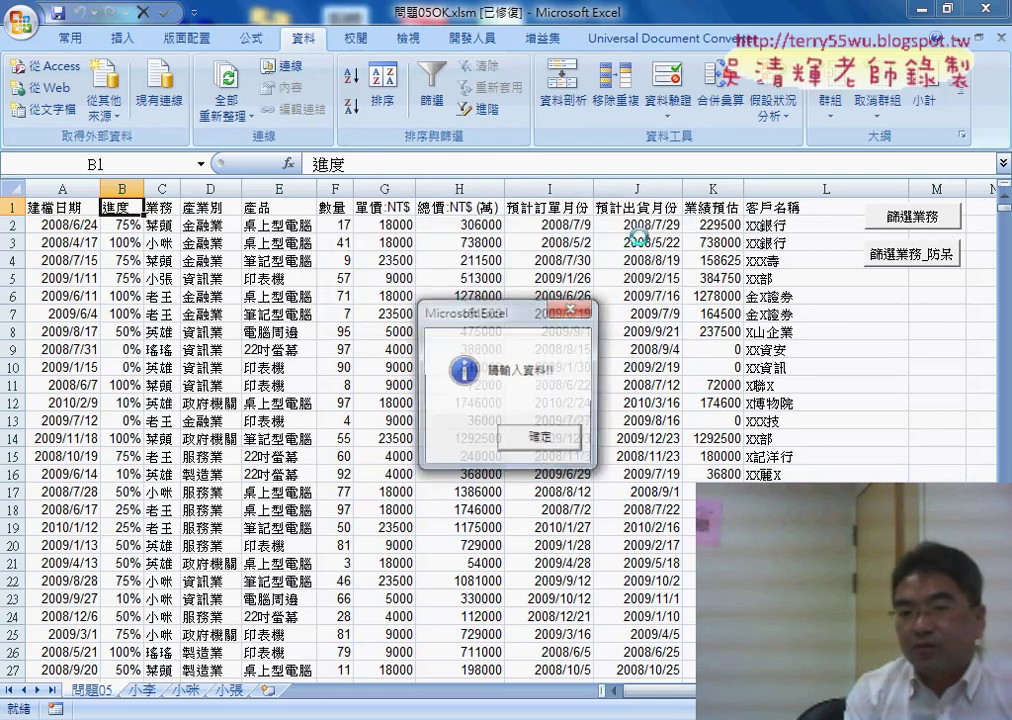
click(543, 449)
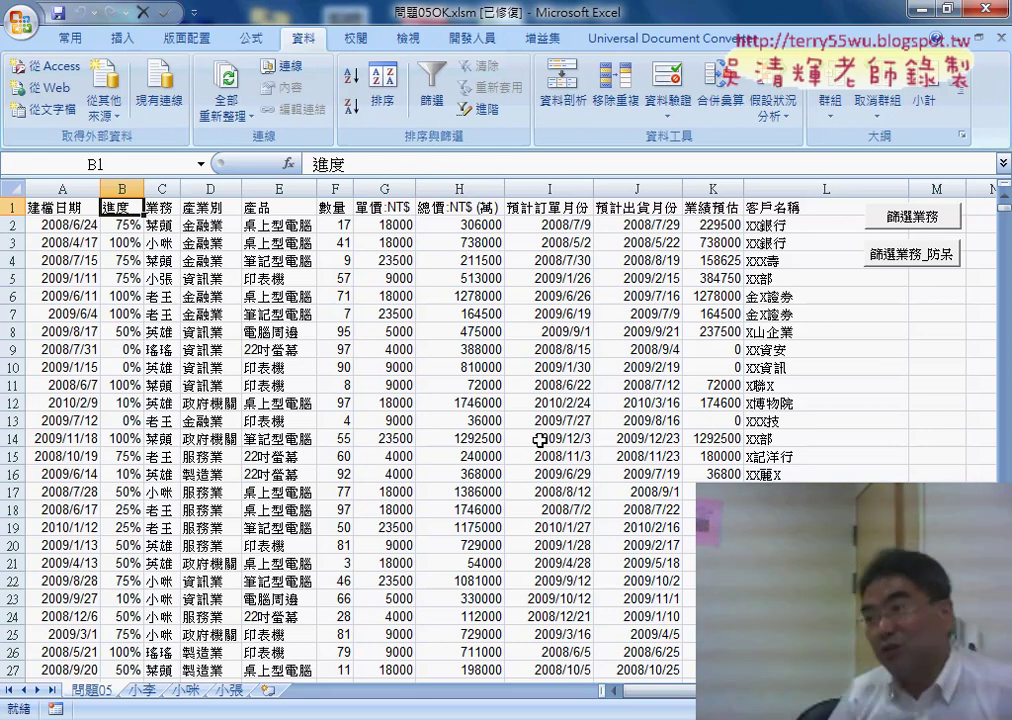
click(912, 216)
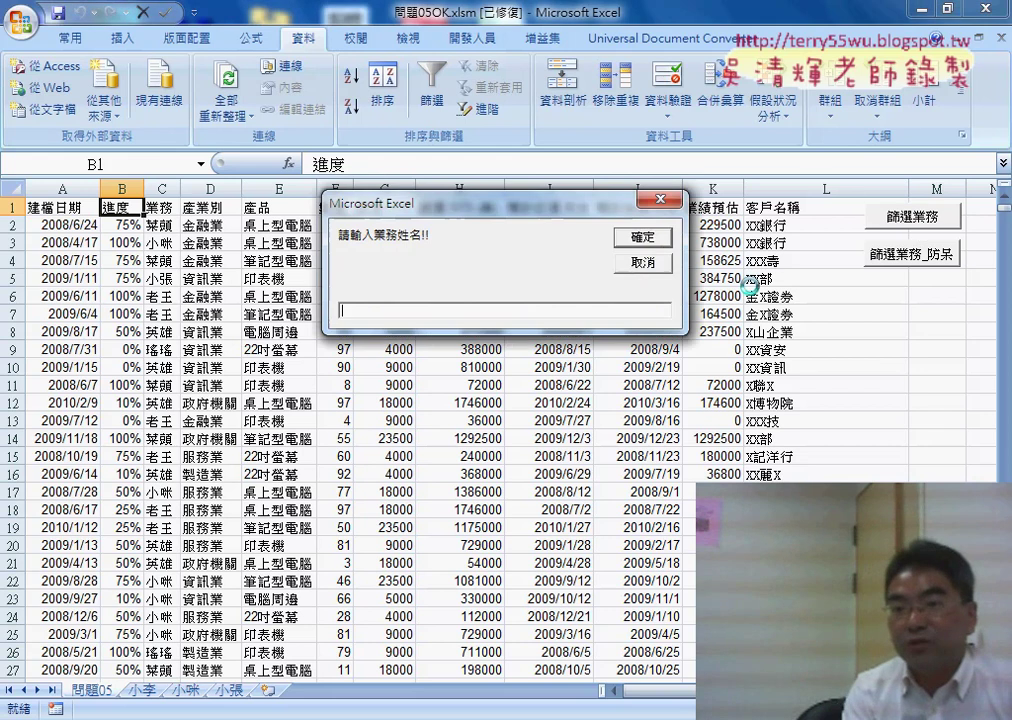
click(632, 241)
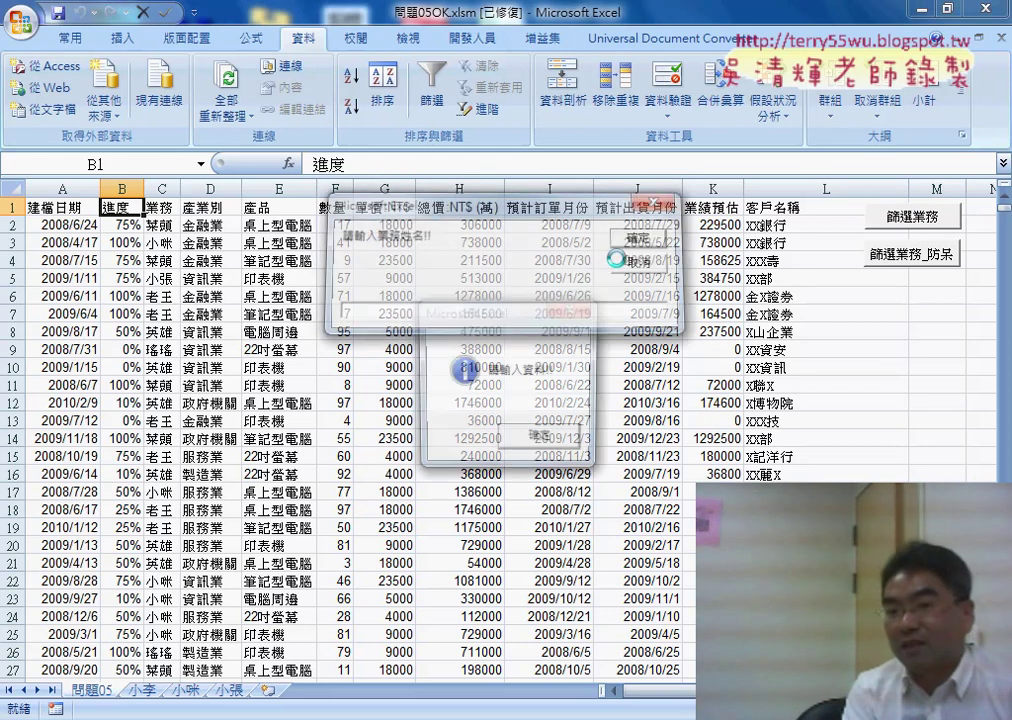
click(537, 441)
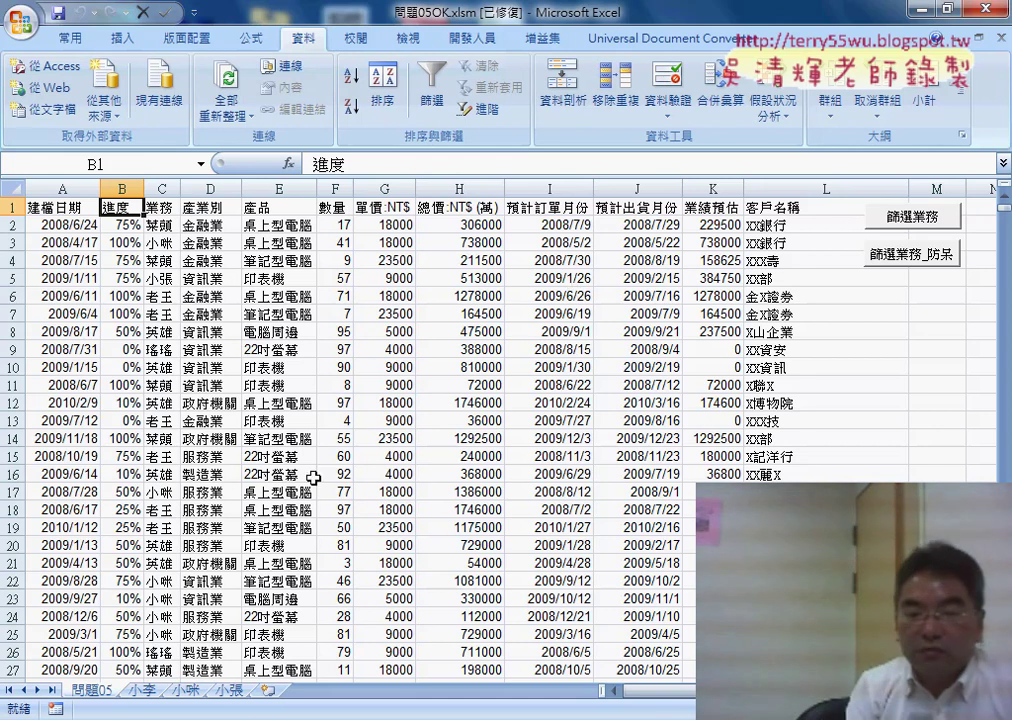
mouse_move(388, 715)
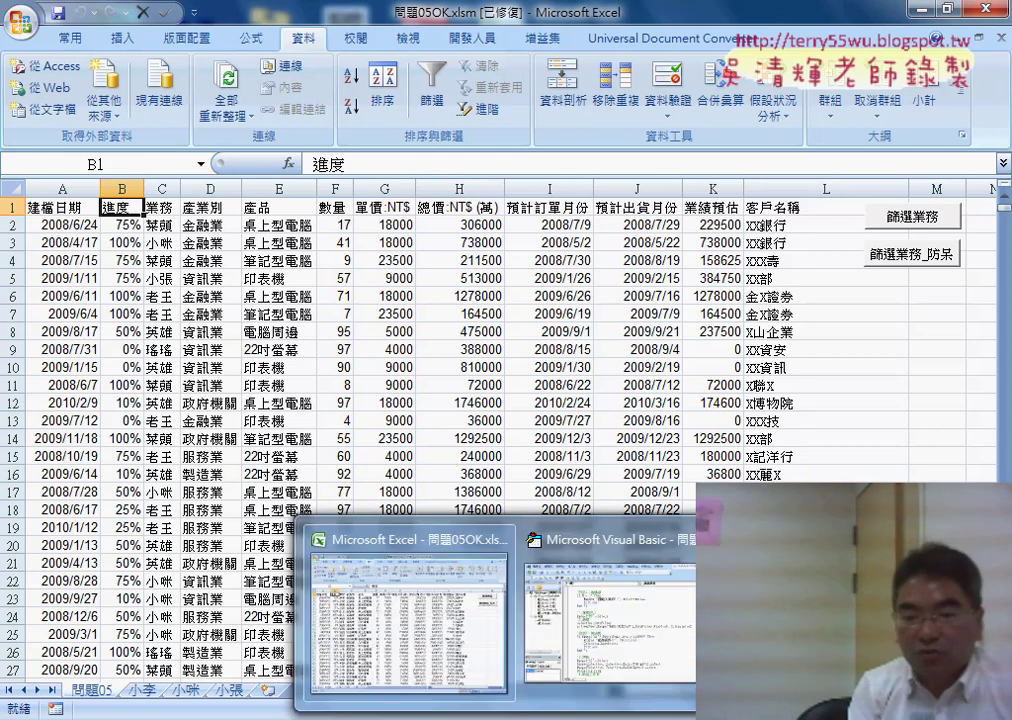
Bring up the VBA editor and add a blank line right after the Sub 篩選業務() header
click(480, 485)
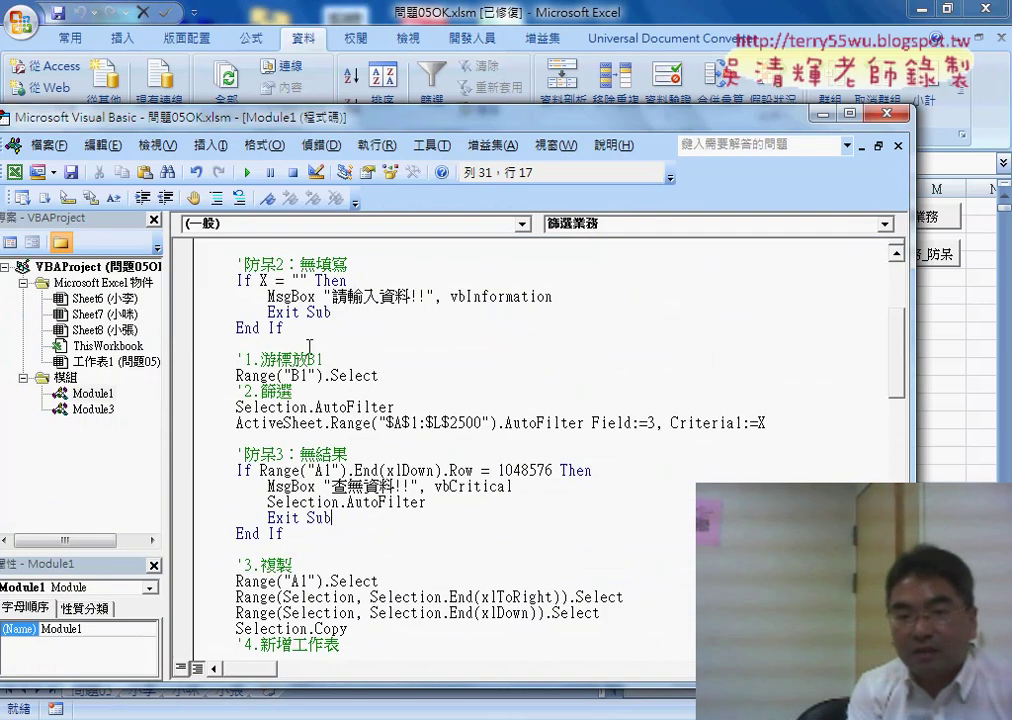
scroll(493, 327, up, 1)
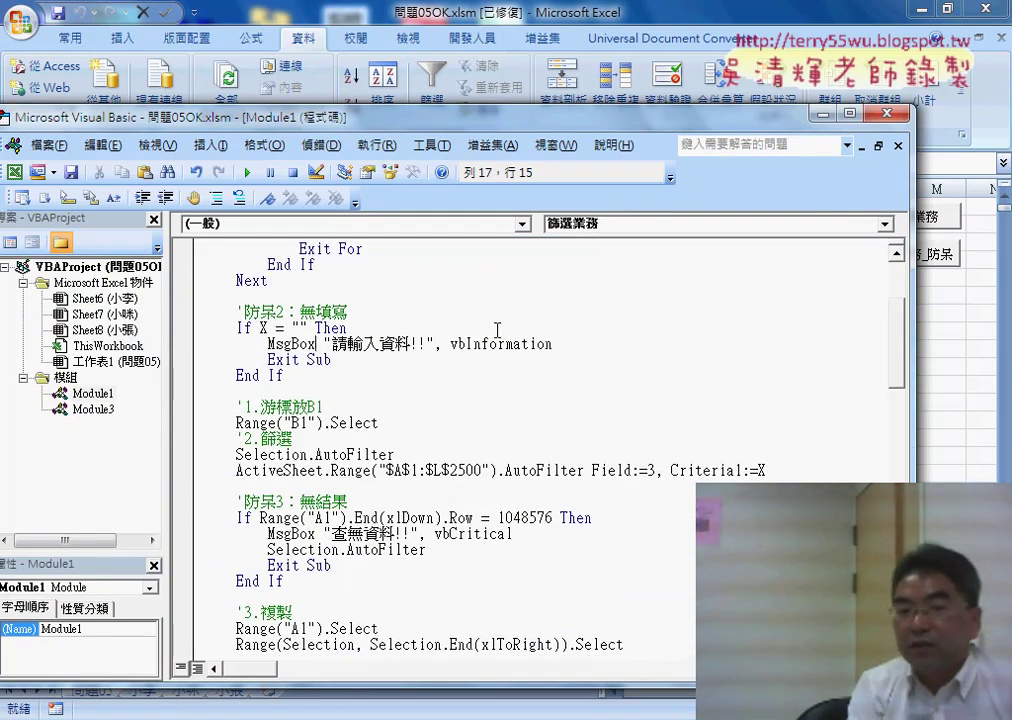
scroll(497, 331, up, 2)
scroll(497, 331, up, 2)
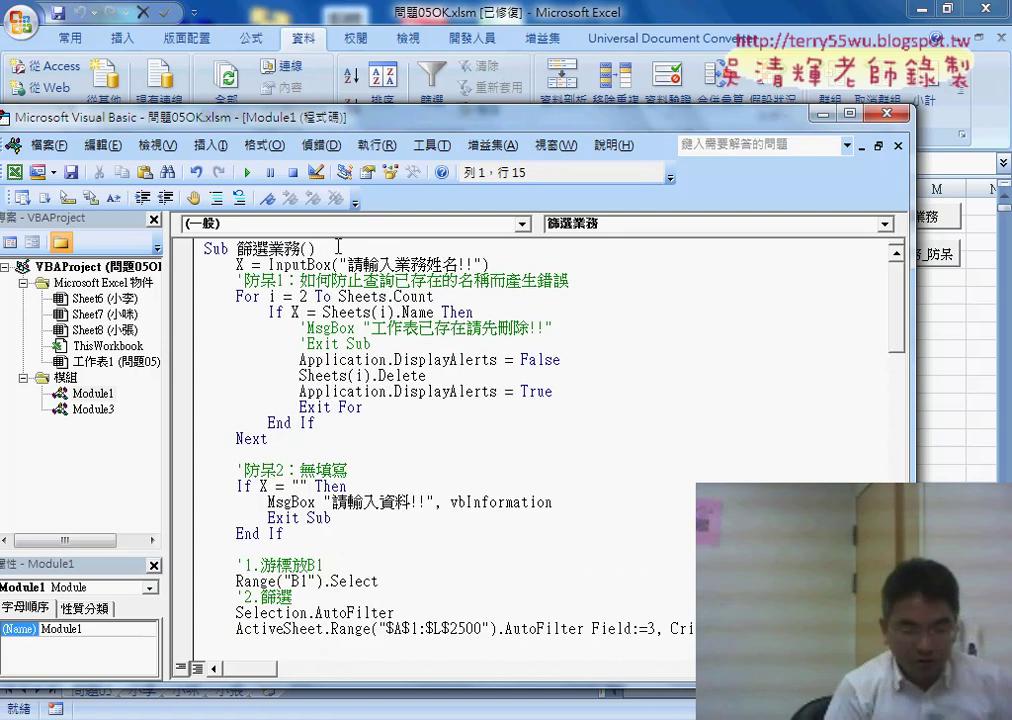
key(Return)
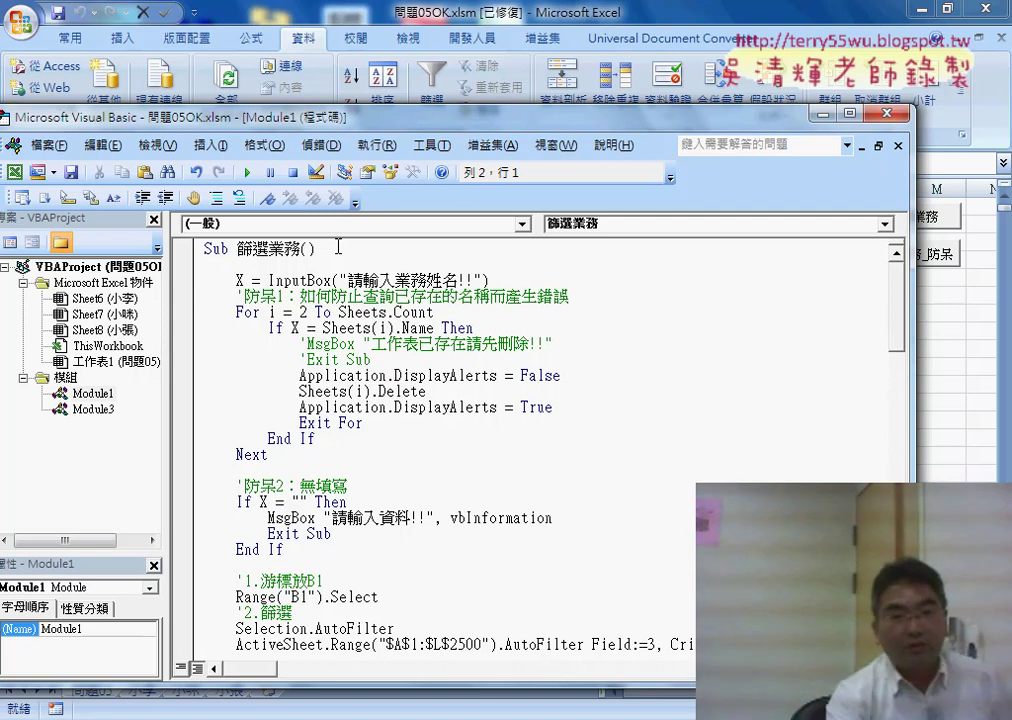
Type the re: label on the empty line under the Sub header
drag(237, 281, 440, 281)
click(222, 265)
text(r)
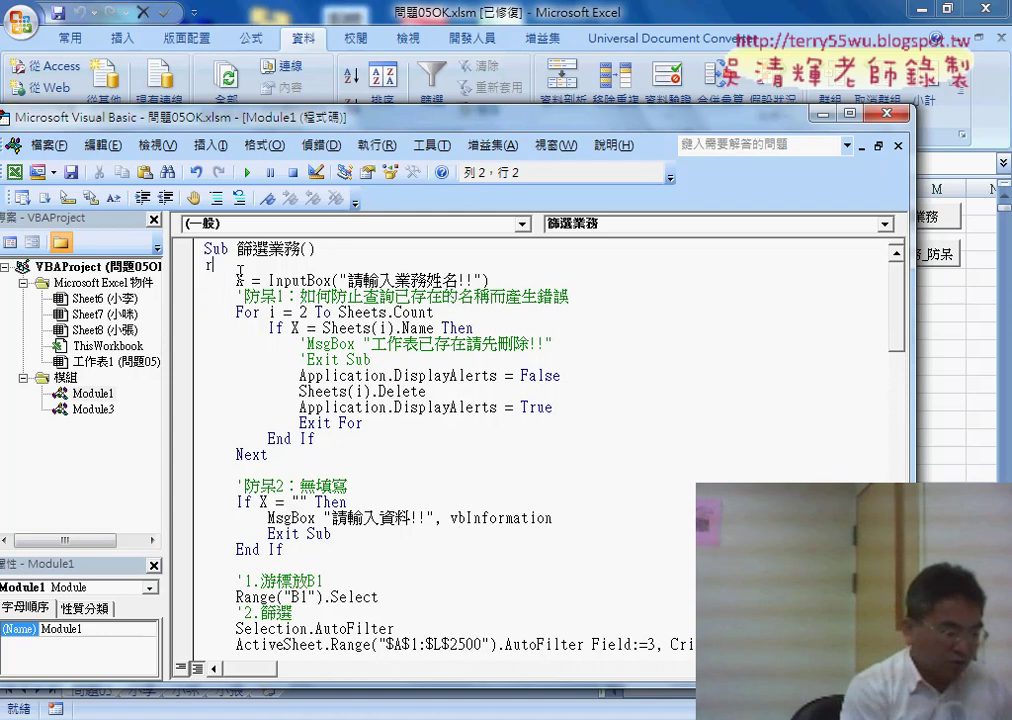
text(e)
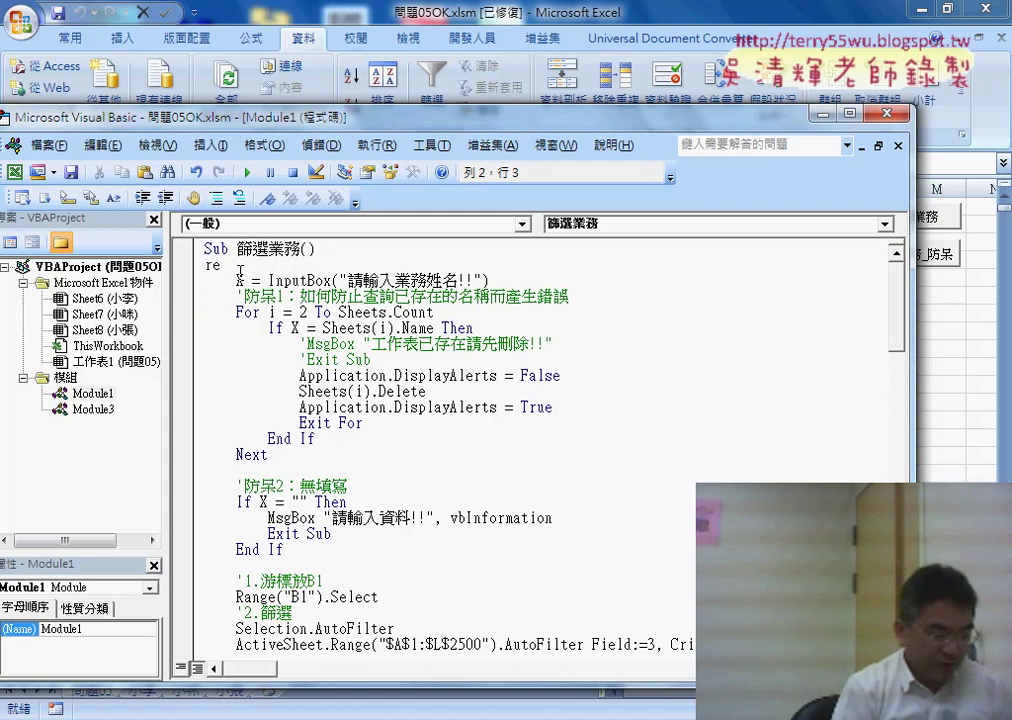
text(:)
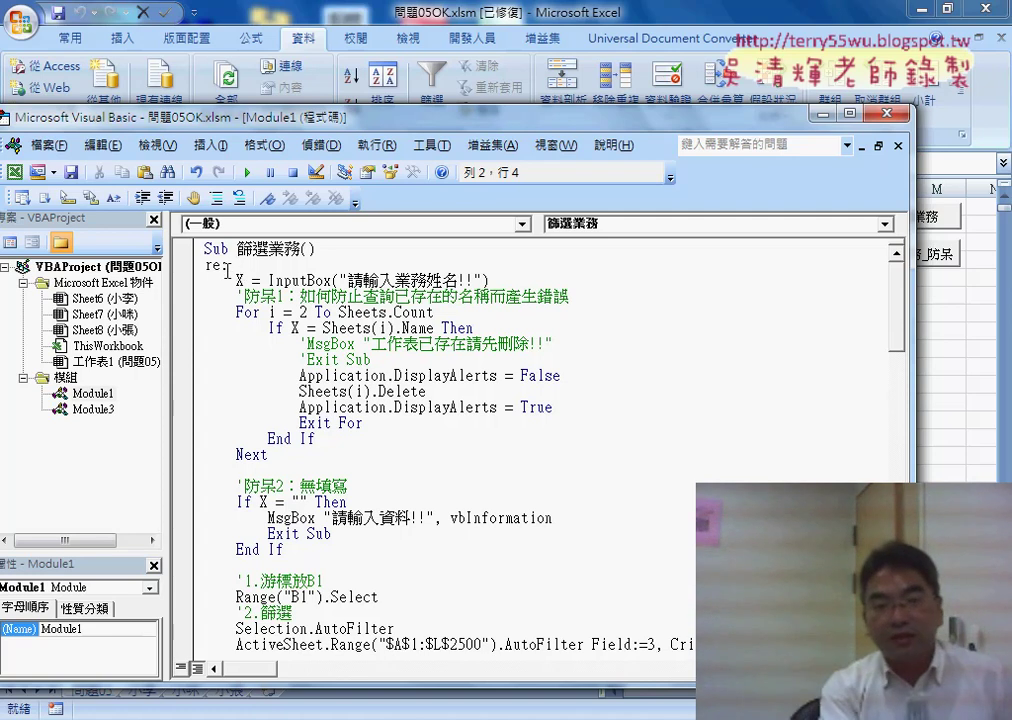
drag(222, 265, 204, 265)
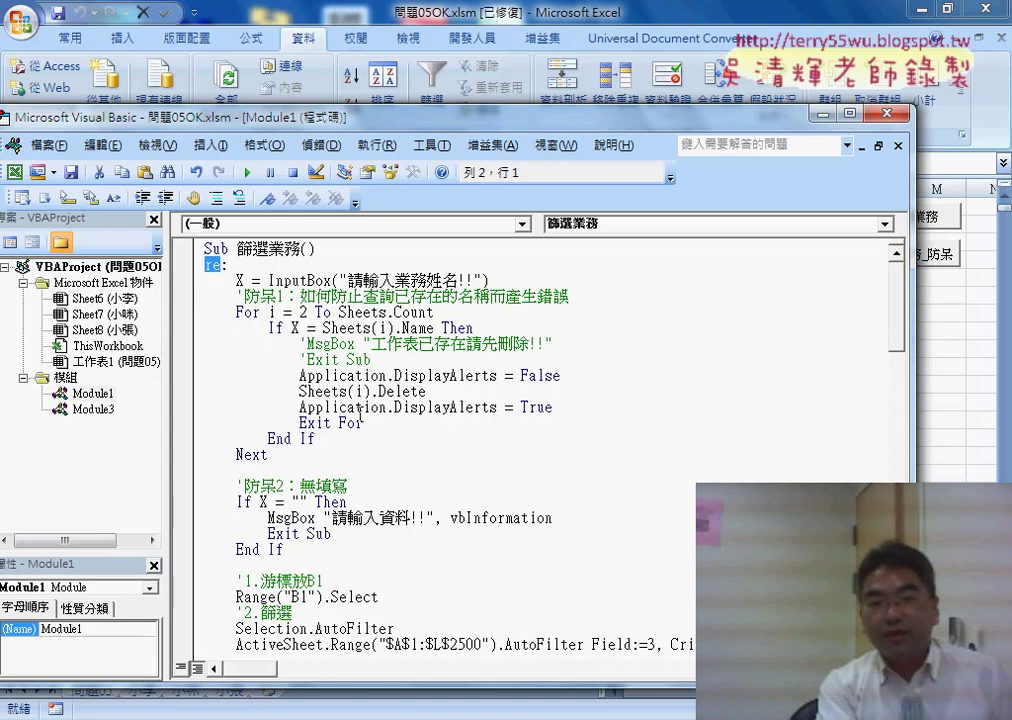
scroll(360, 415, down, 2)
scroll(360, 415, down, 1)
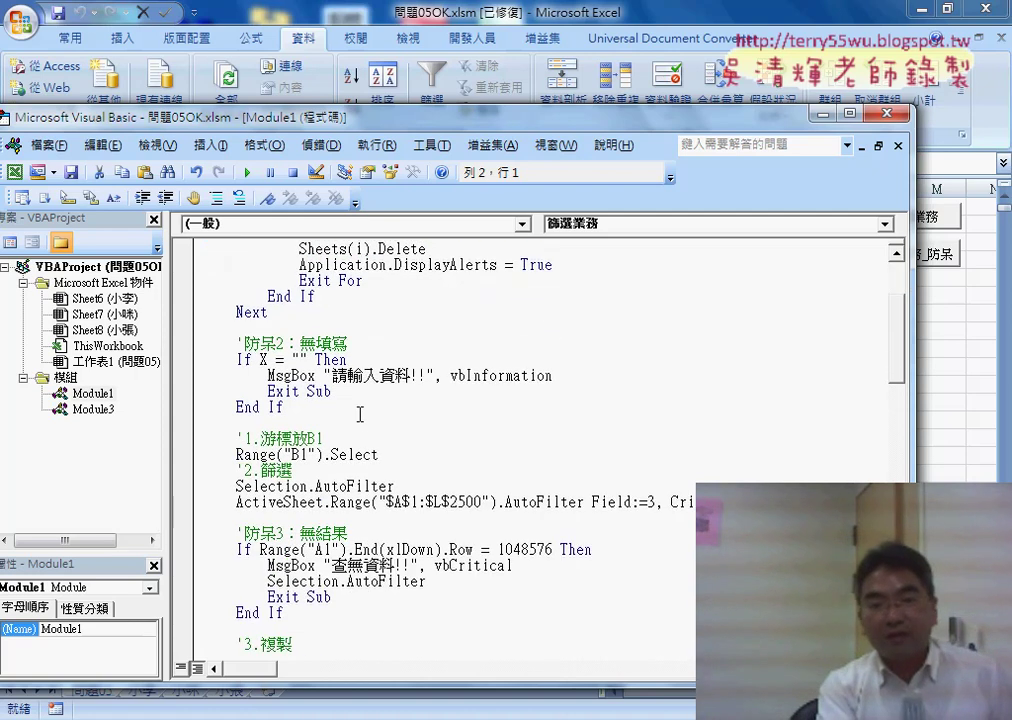
Comment out Exit Sub in the blank-name check with an apostrophe and add GoTo re below it
click(305, 359)
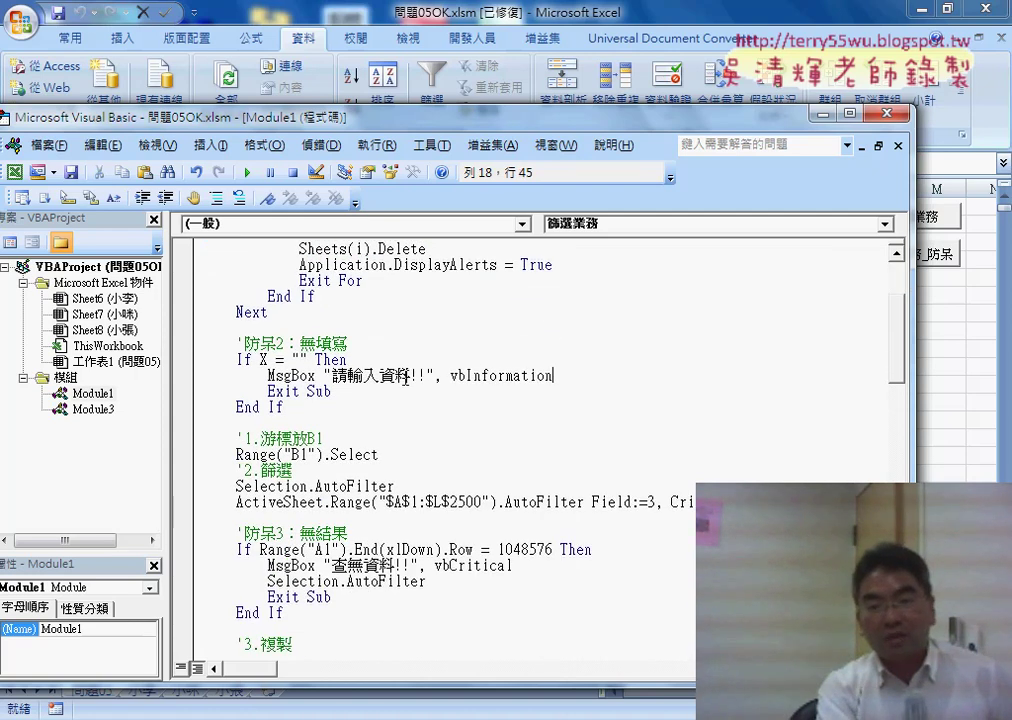
drag(340, 395, 268, 394)
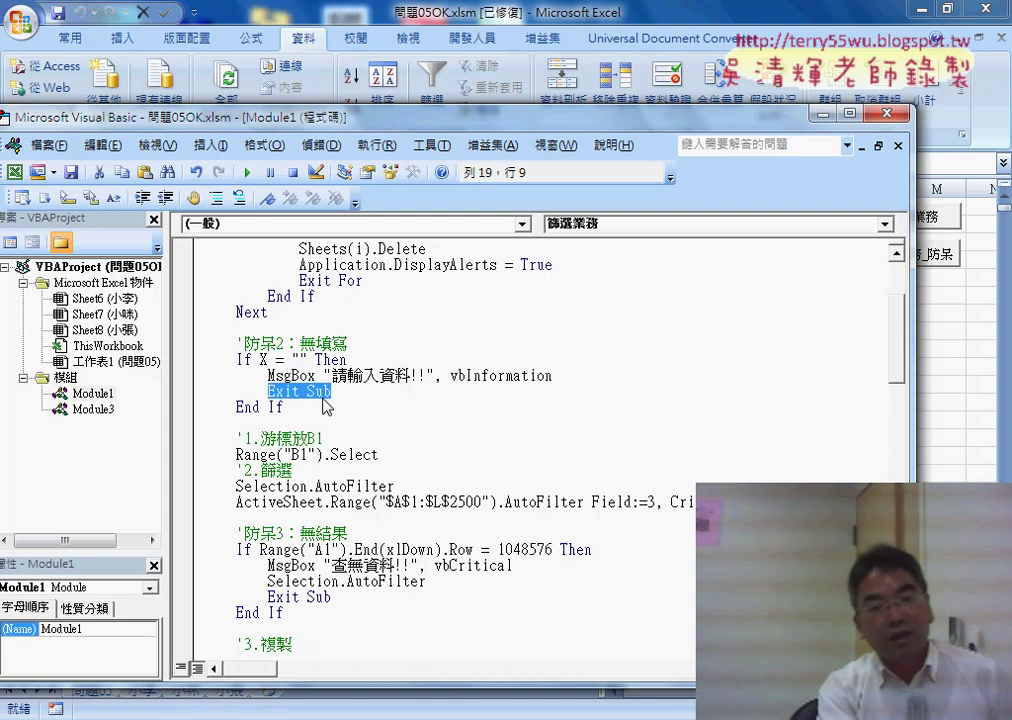
click(344, 391)
click(276, 391)
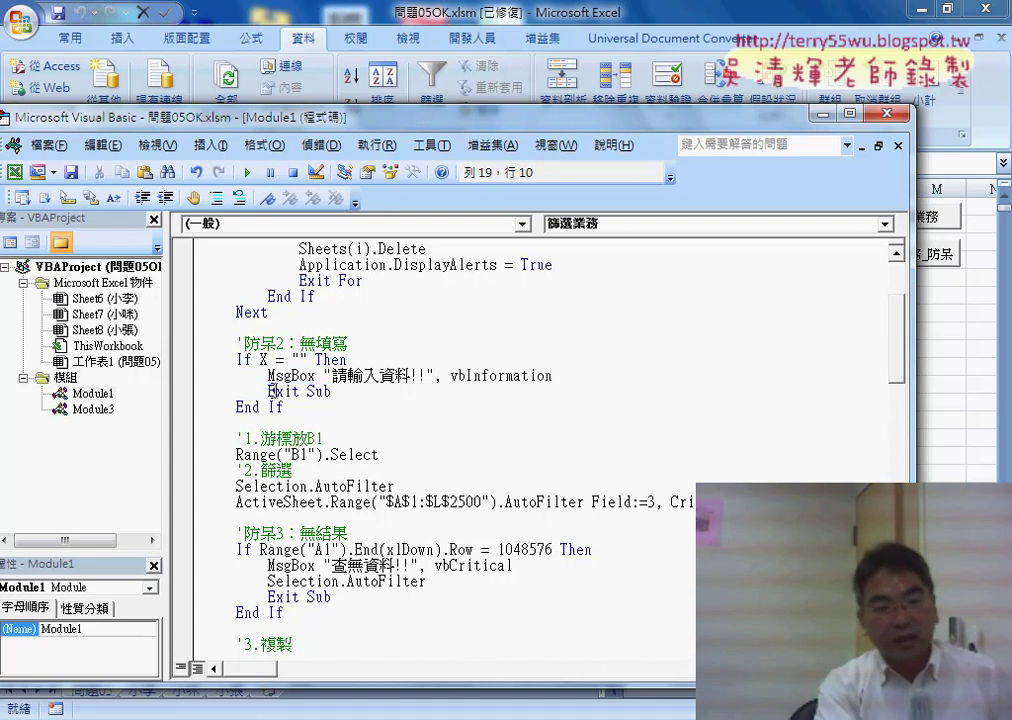
text(')
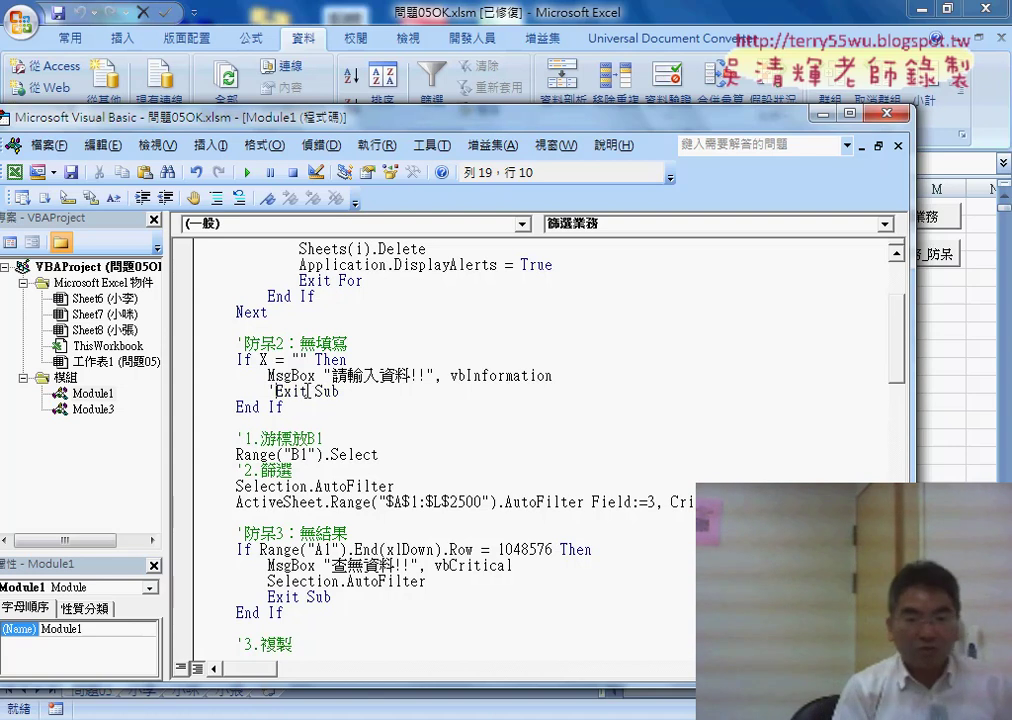
key(Return)
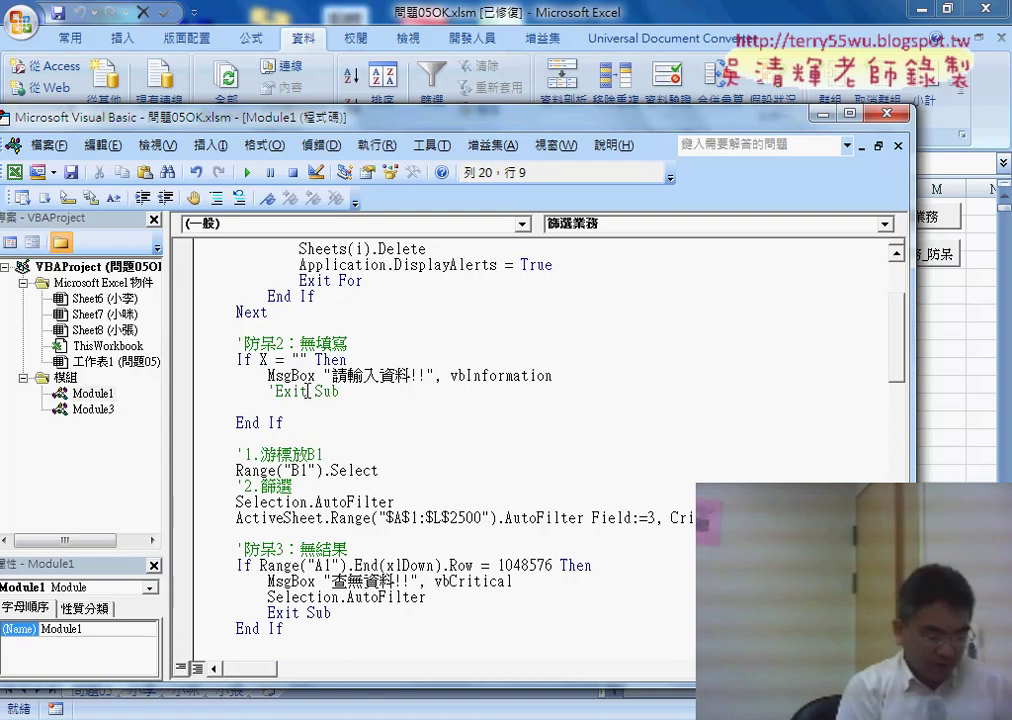
text(g)
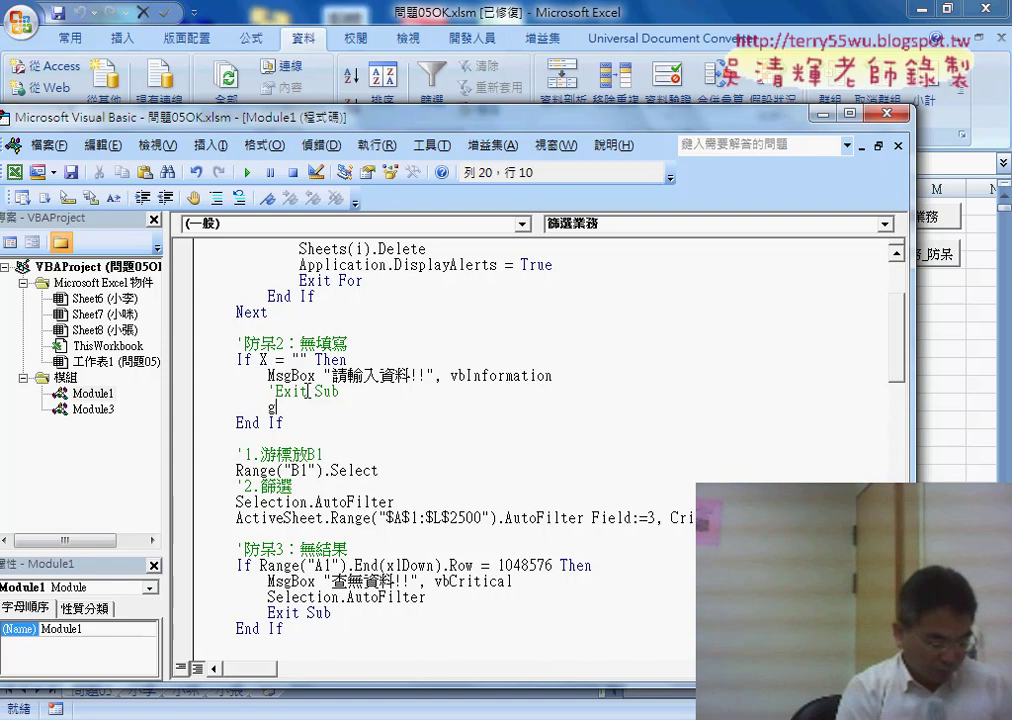
text(oto )
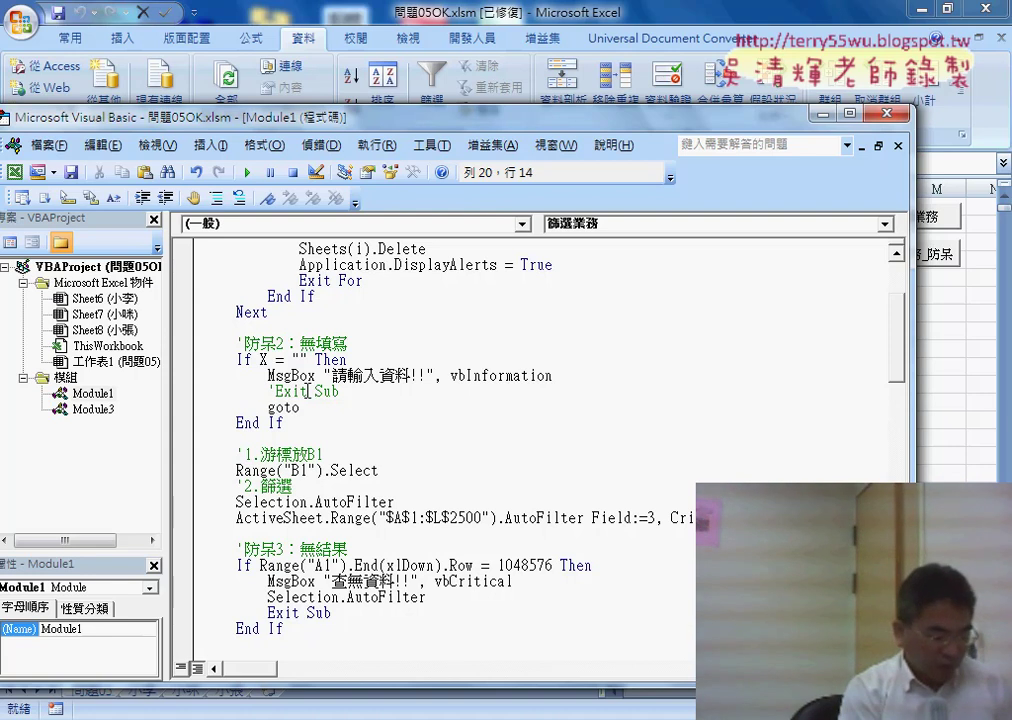
text(re)
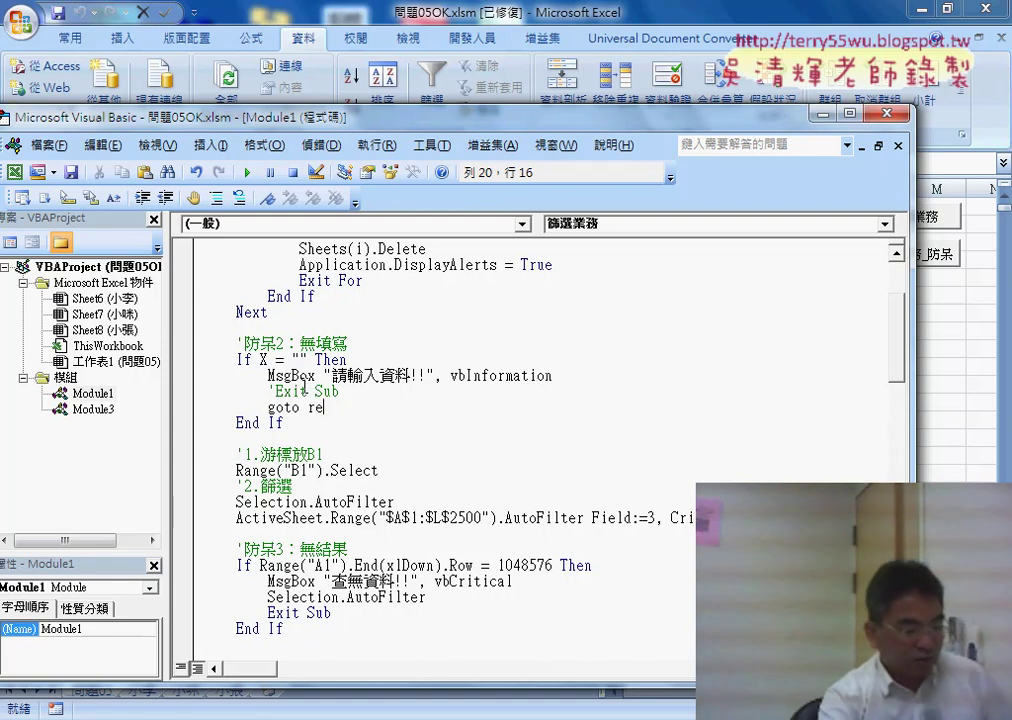
click(325, 454)
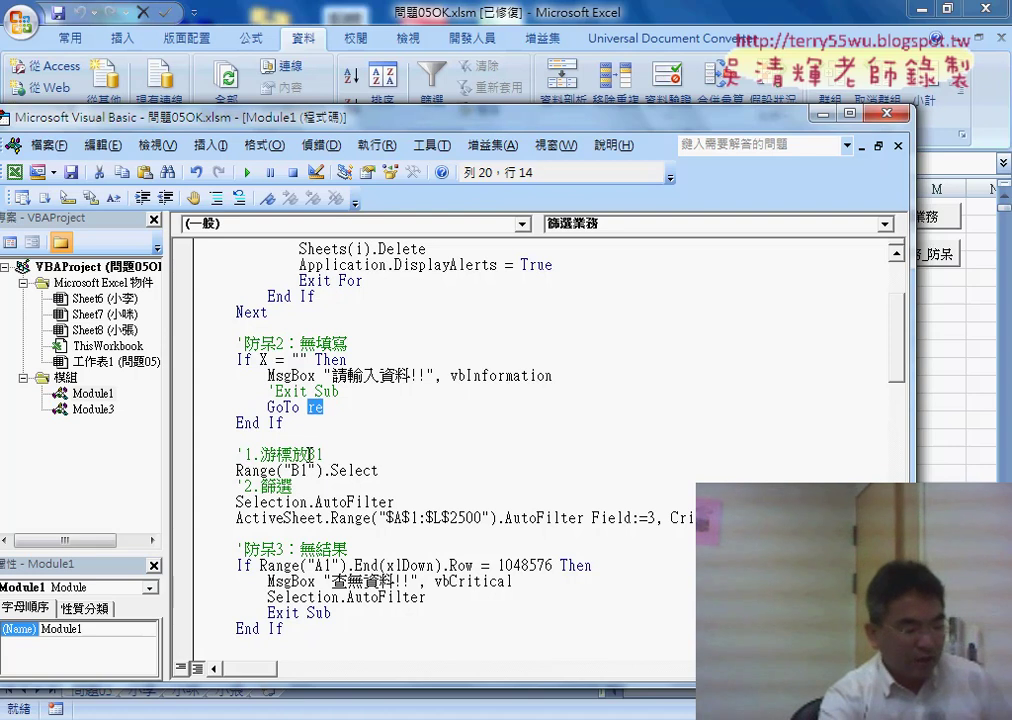
click(337, 406)
scroll(335, 410, up, 1)
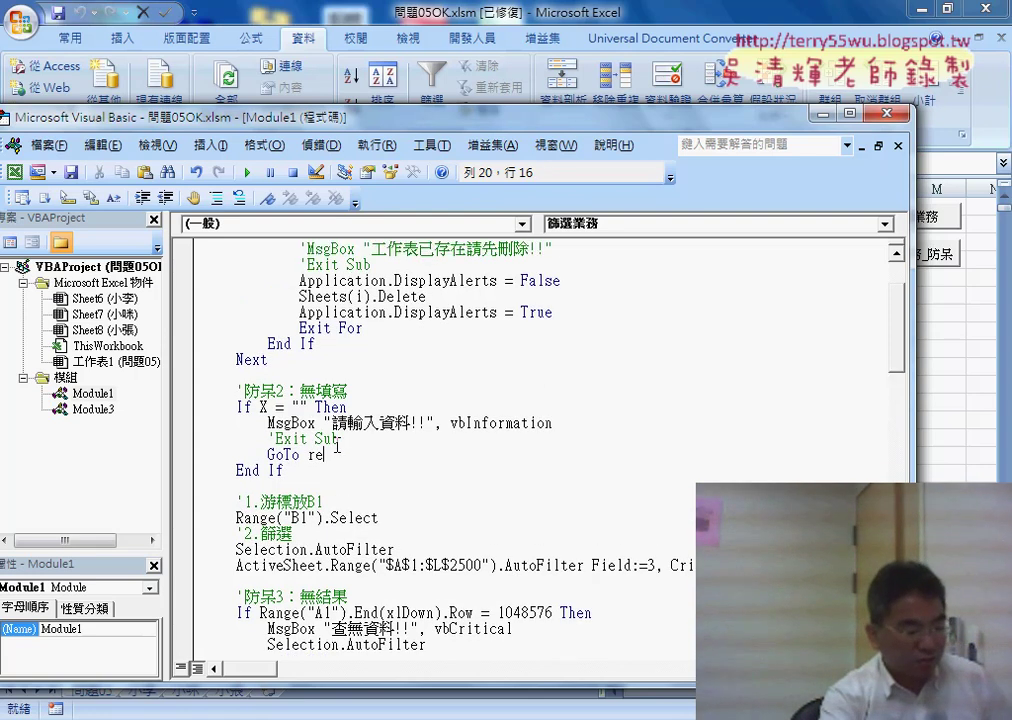
scroll(311, 393, up, 2)
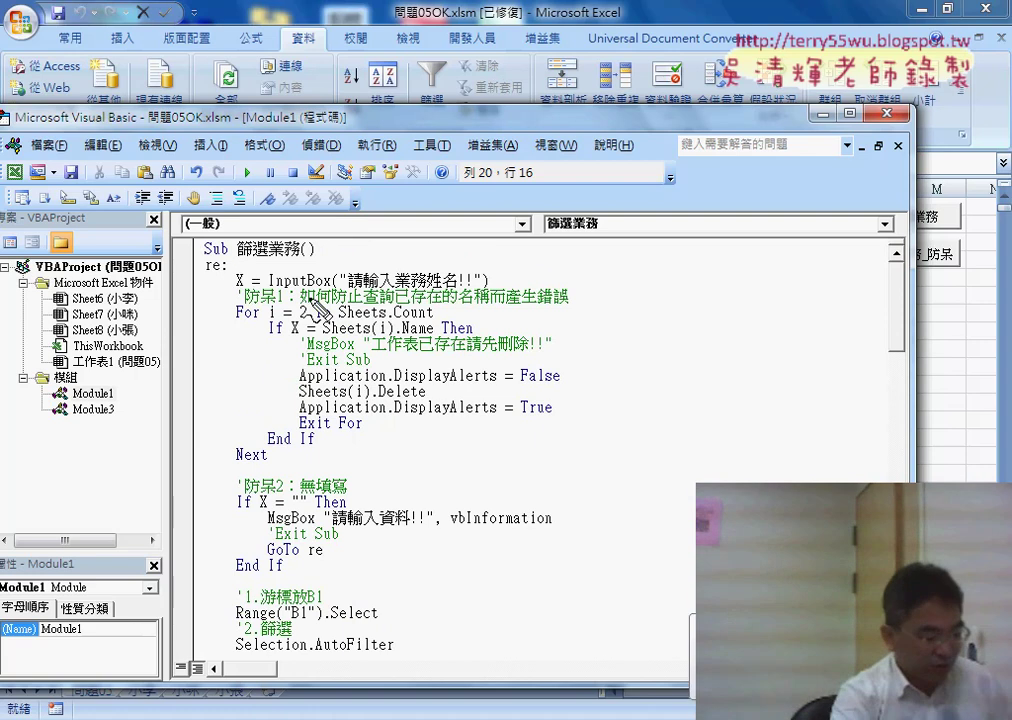
Annotate the GoTo re jump back to the re: label, then clear the drawing and return to Excel
drag(307, 549, 197, 263)
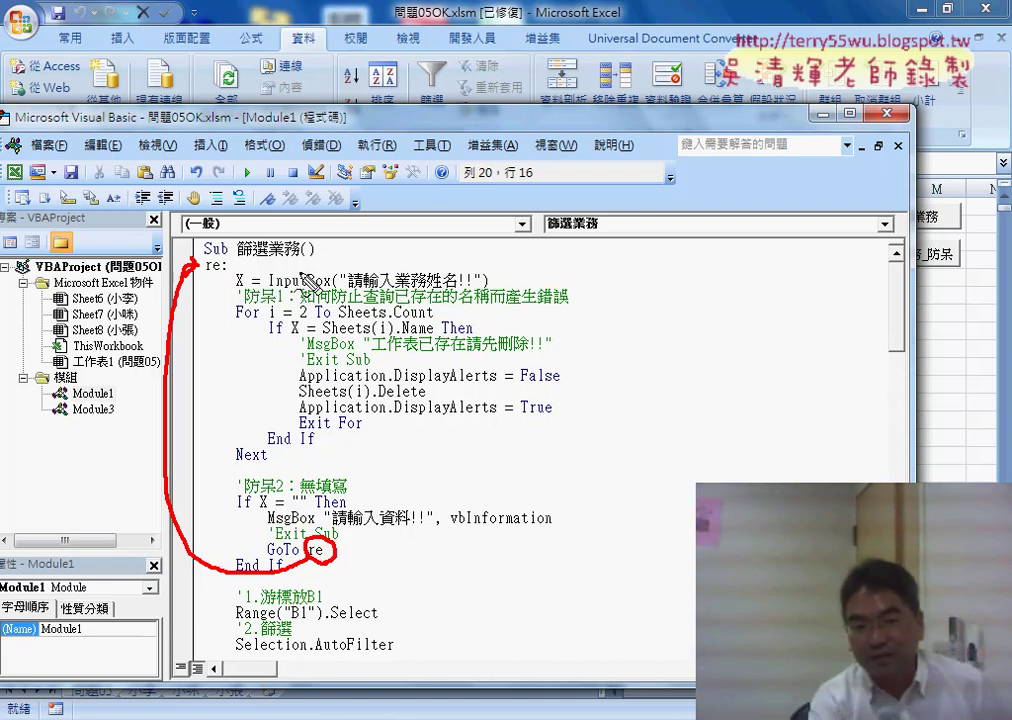
drag(205, 272, 228, 272)
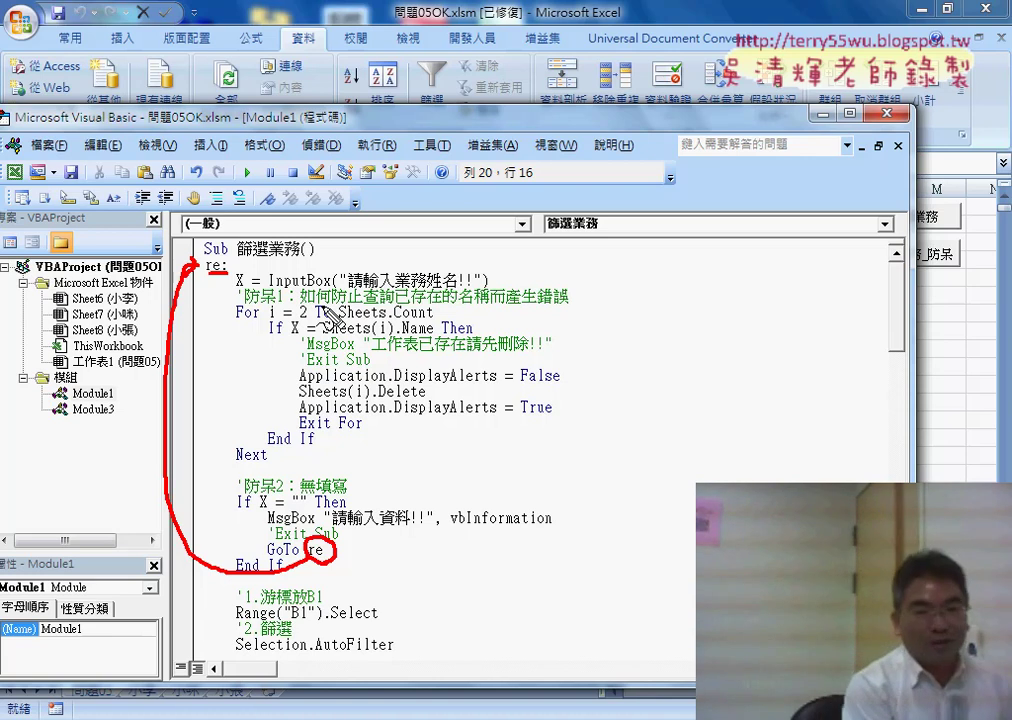
key(Escape)
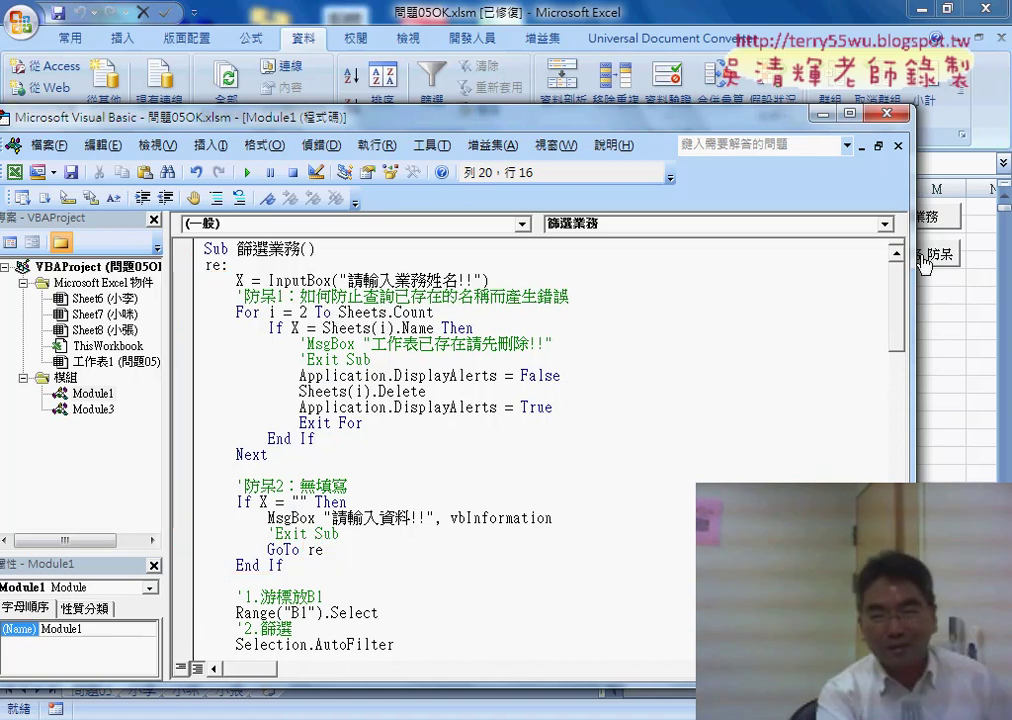
key(alt+F11)
Run 篩選業務, submit a blank name, then try AA and dismiss the 查無資料!! message
click(922, 215)
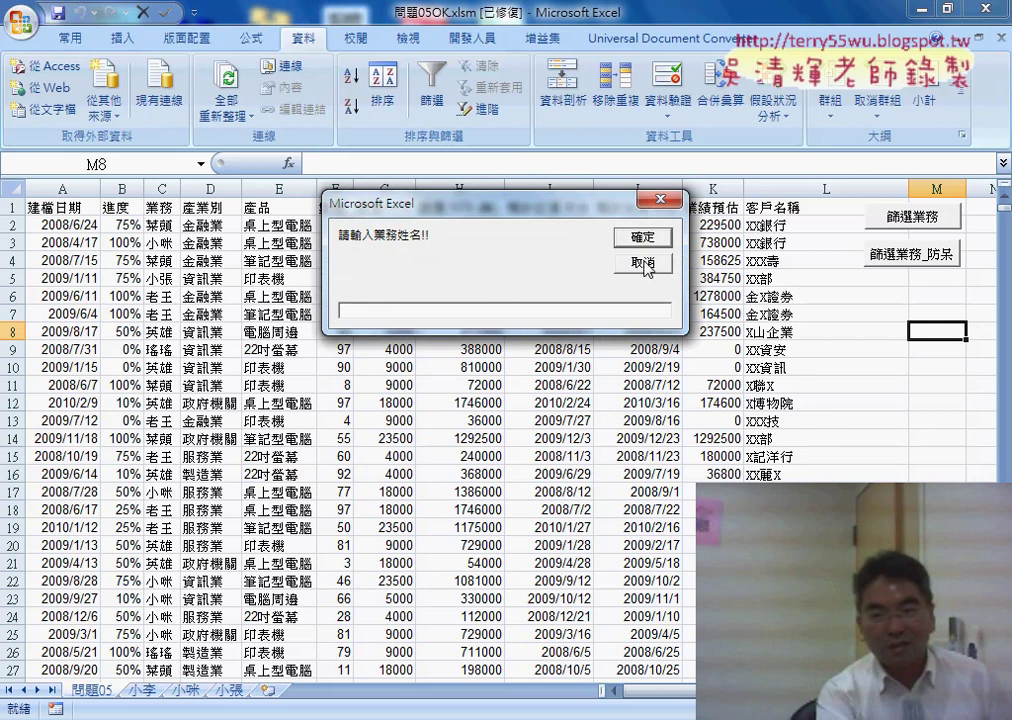
click(643, 263)
click(533, 458)
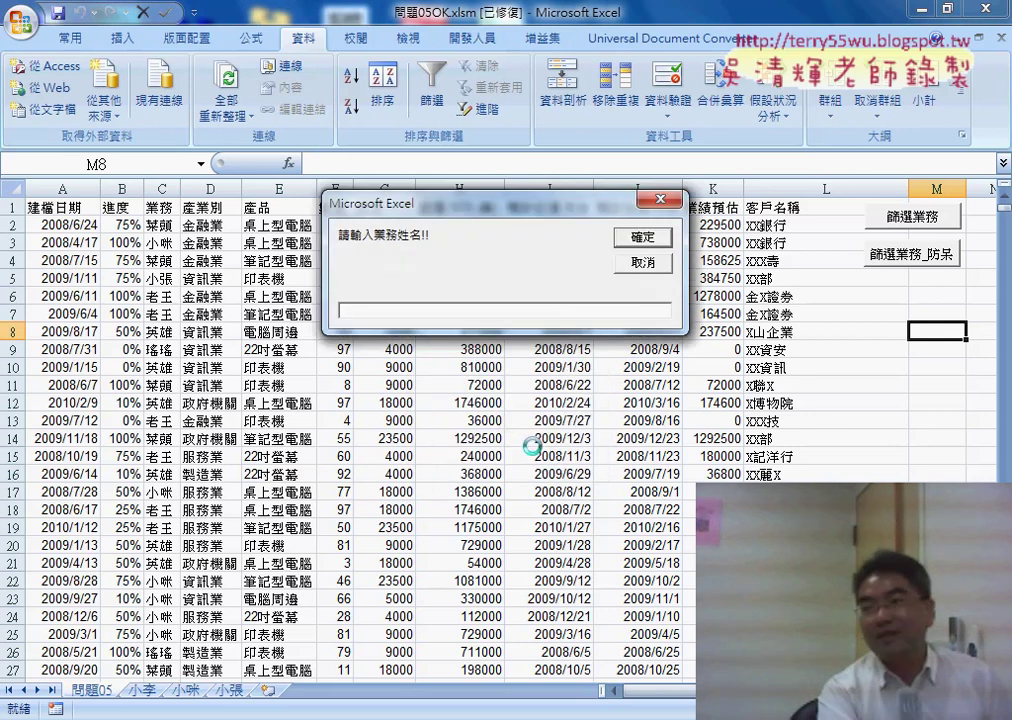
click(643, 237)
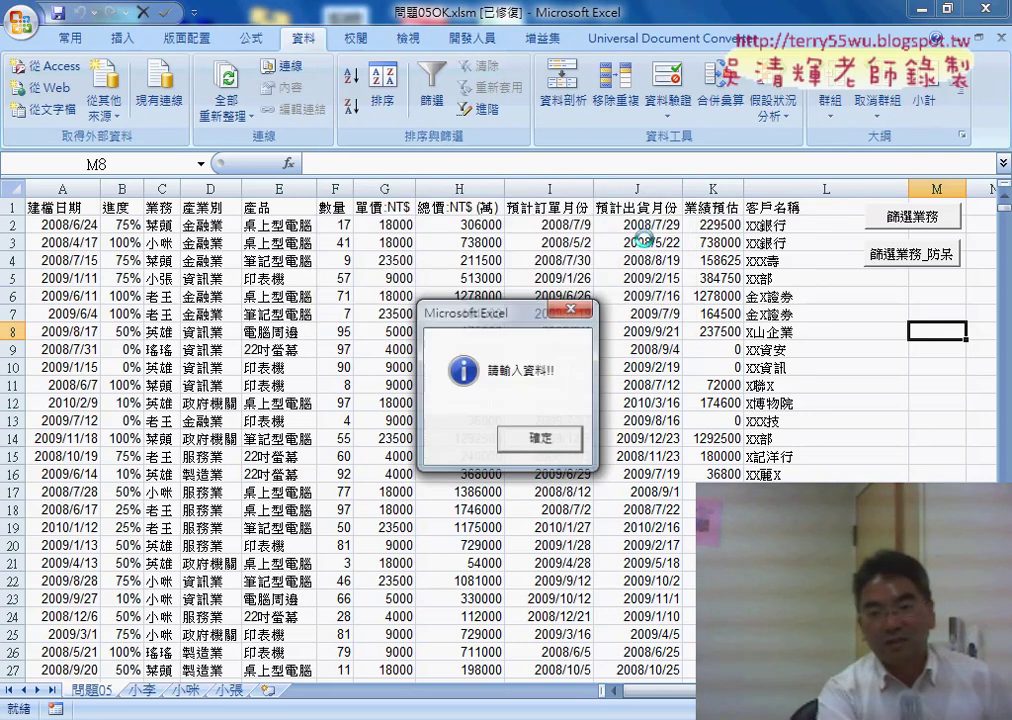
click(541, 436)
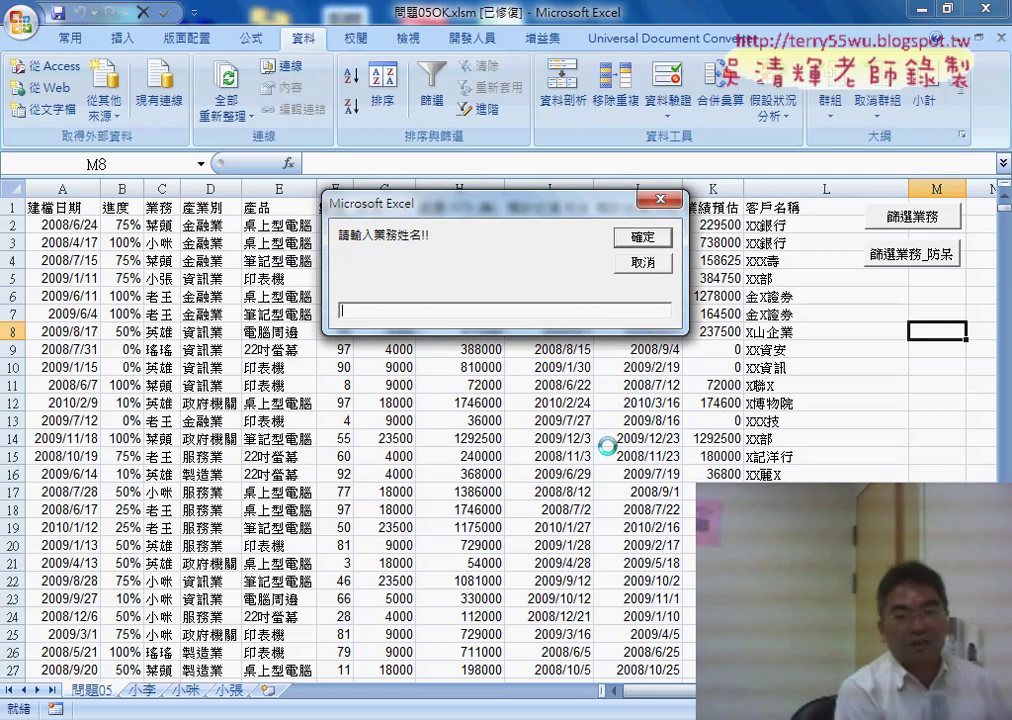
text(AA)
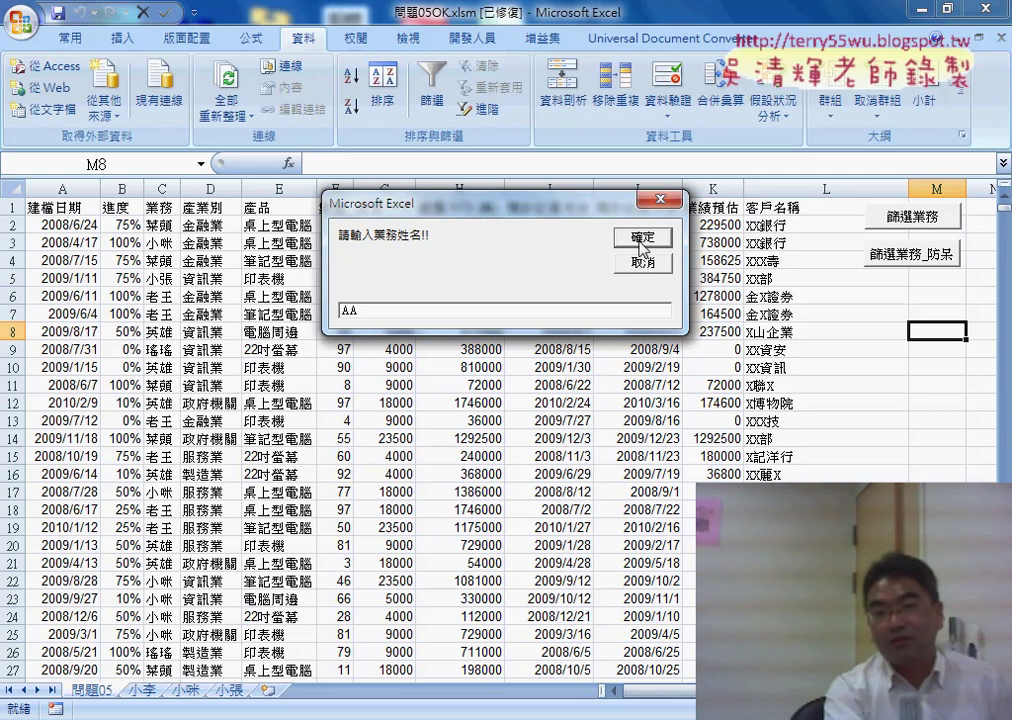
double_click(367, 309)
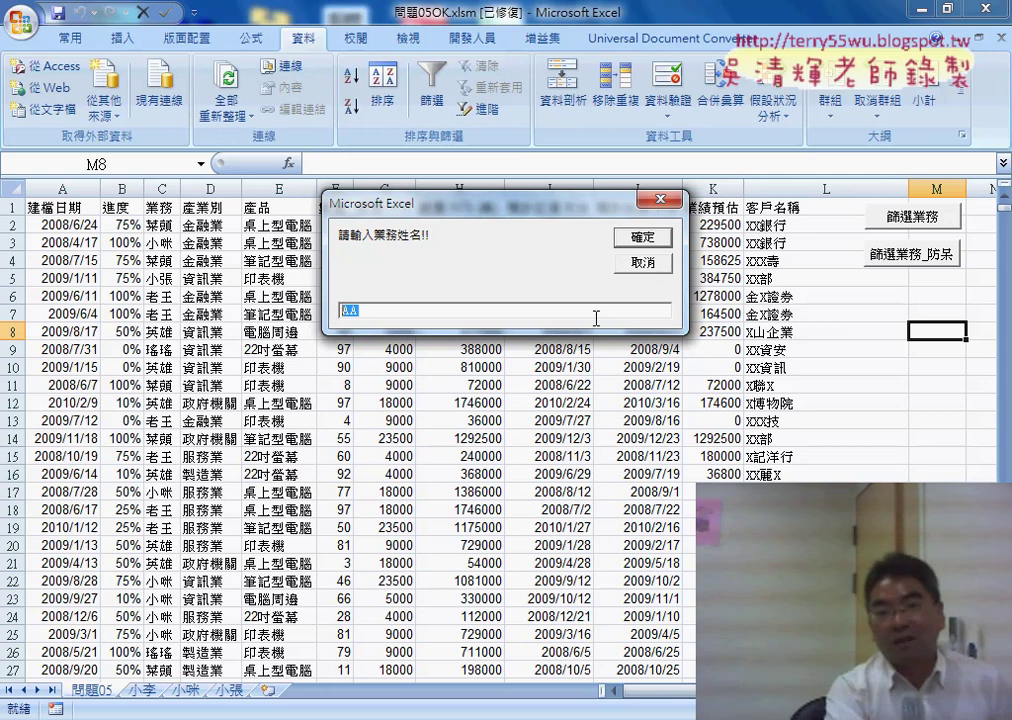
click(641, 240)
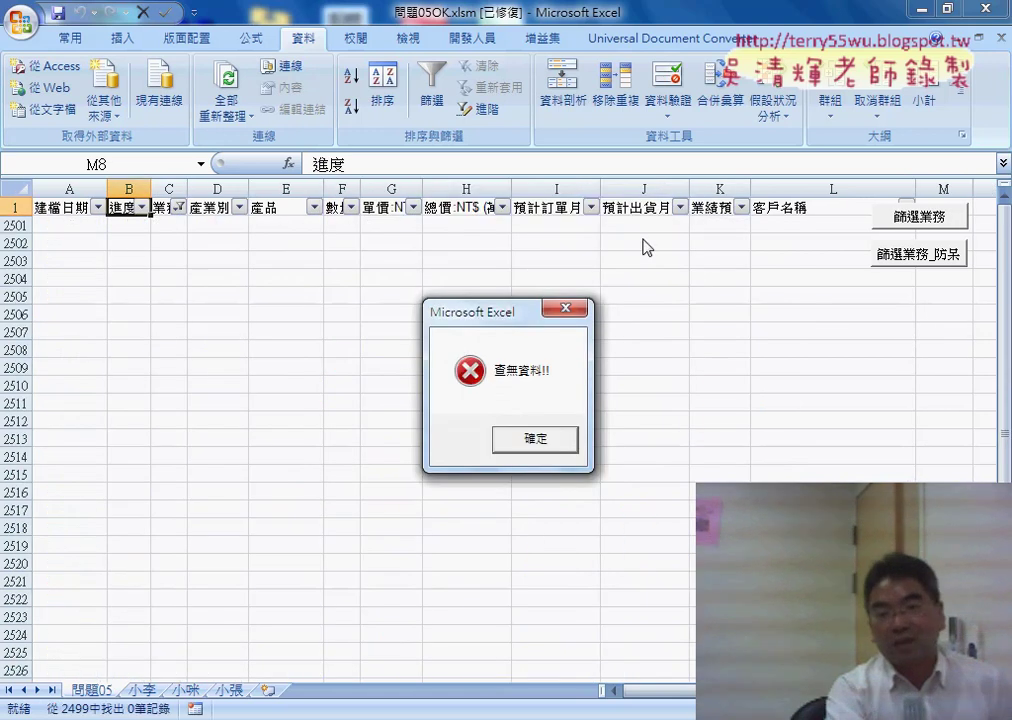
click(541, 445)
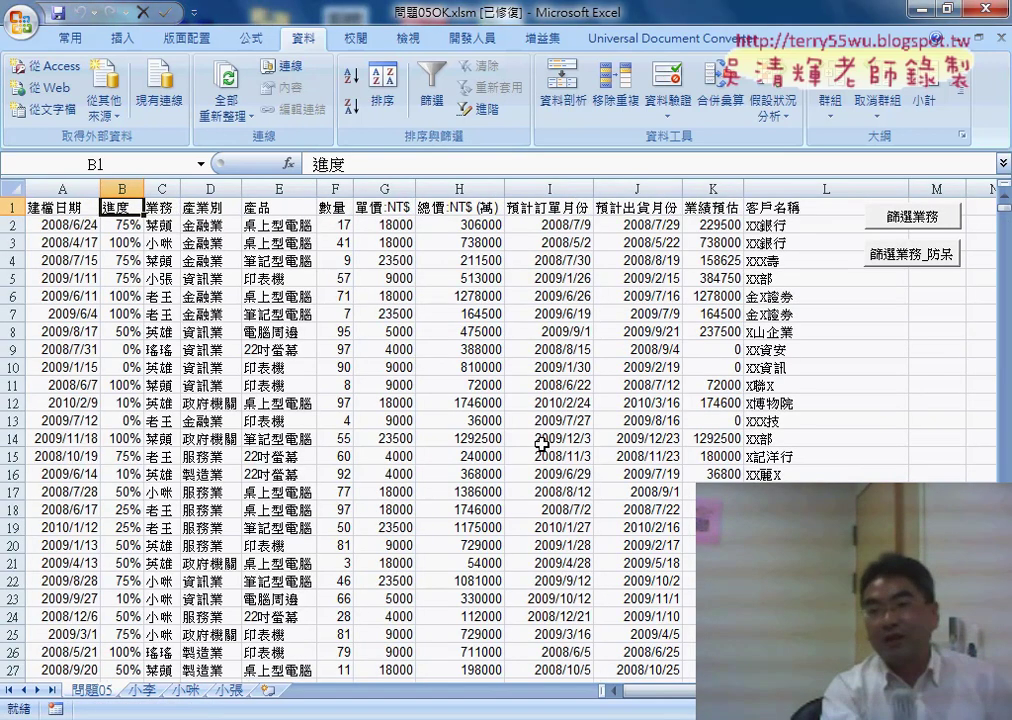
Run 篩選業務 again, repeating the blank-name and AA tests
click(890, 222)
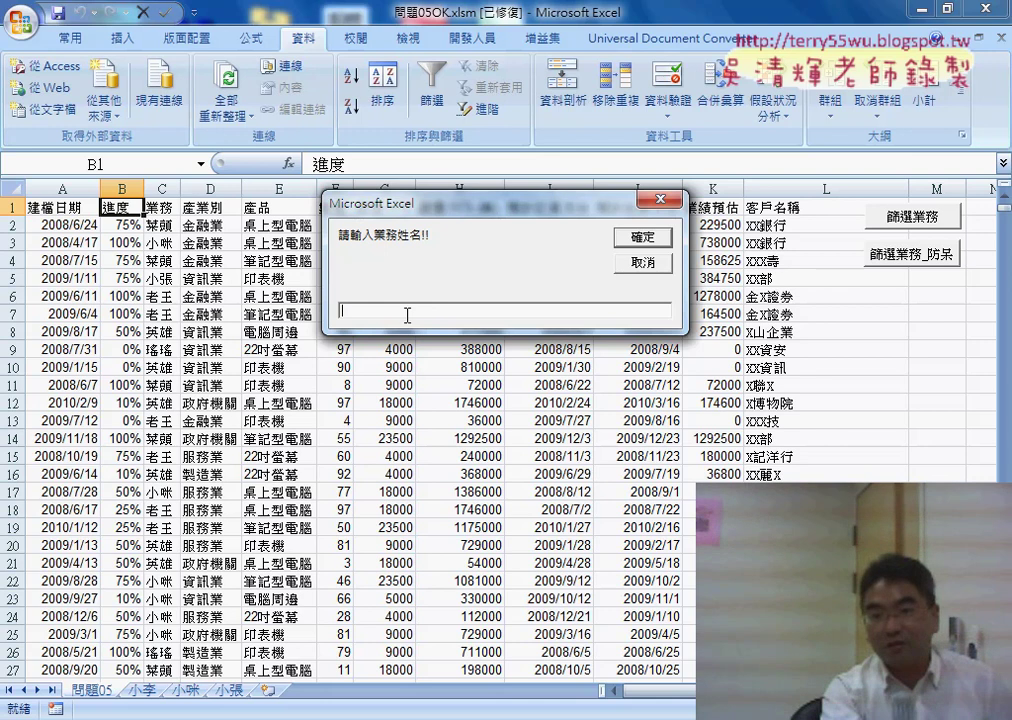
click(652, 247)
click(560, 440)
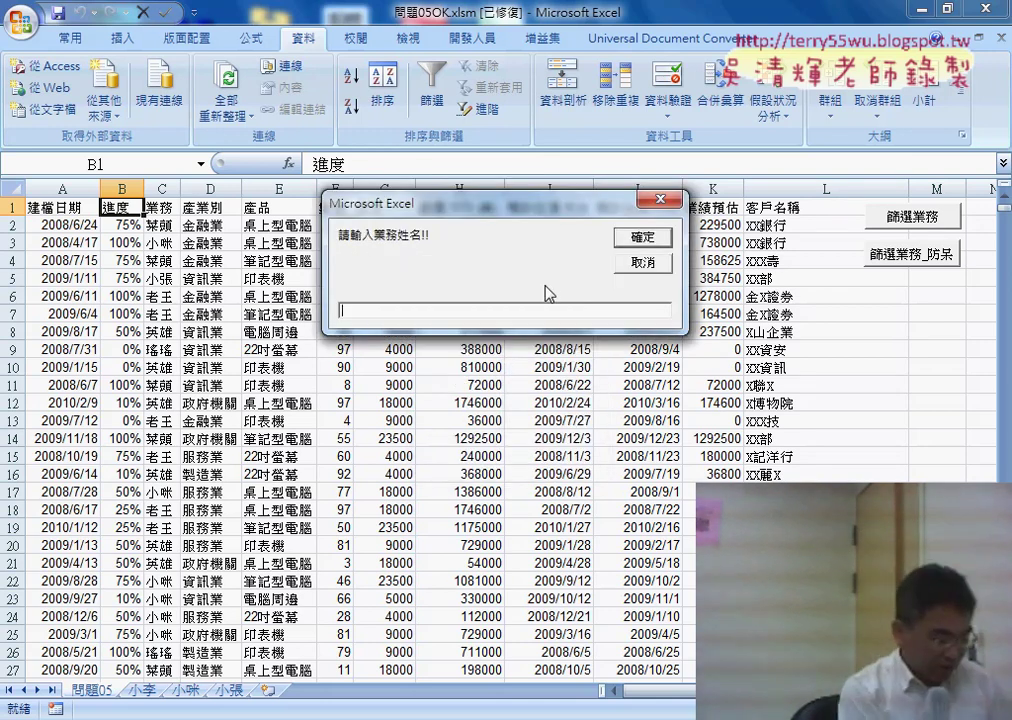
text(AA)
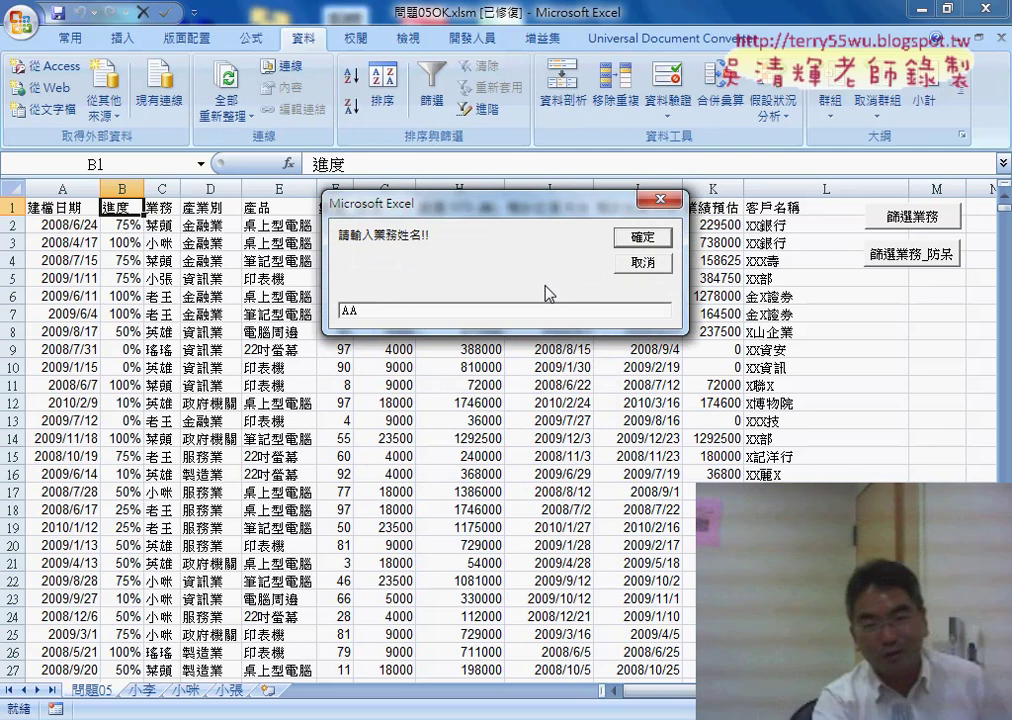
click(640, 240)
click(549, 445)
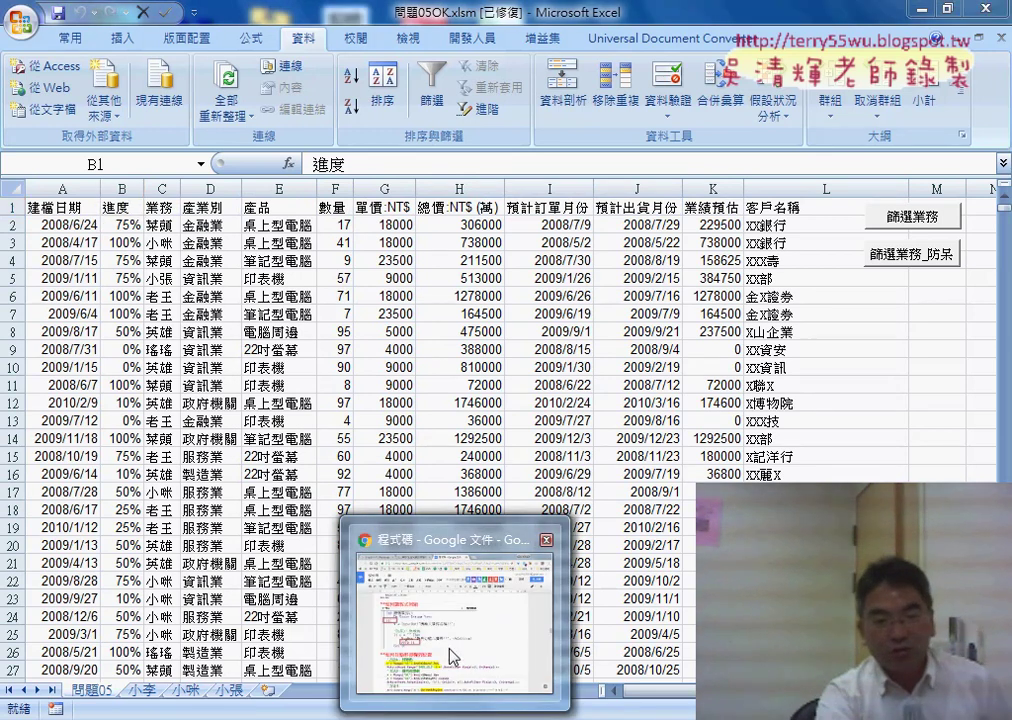
Show the Google Docs 如何讓程式回頭 notes and highlight the vbCritical argument
click(450, 650)
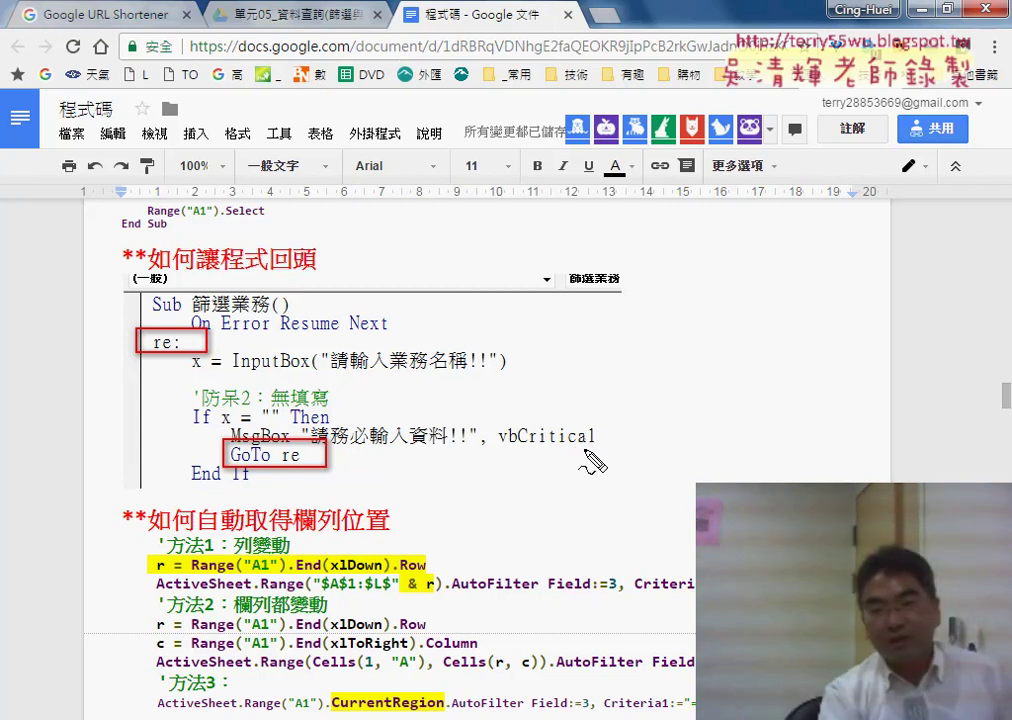
drag(606, 458, 614, 458)
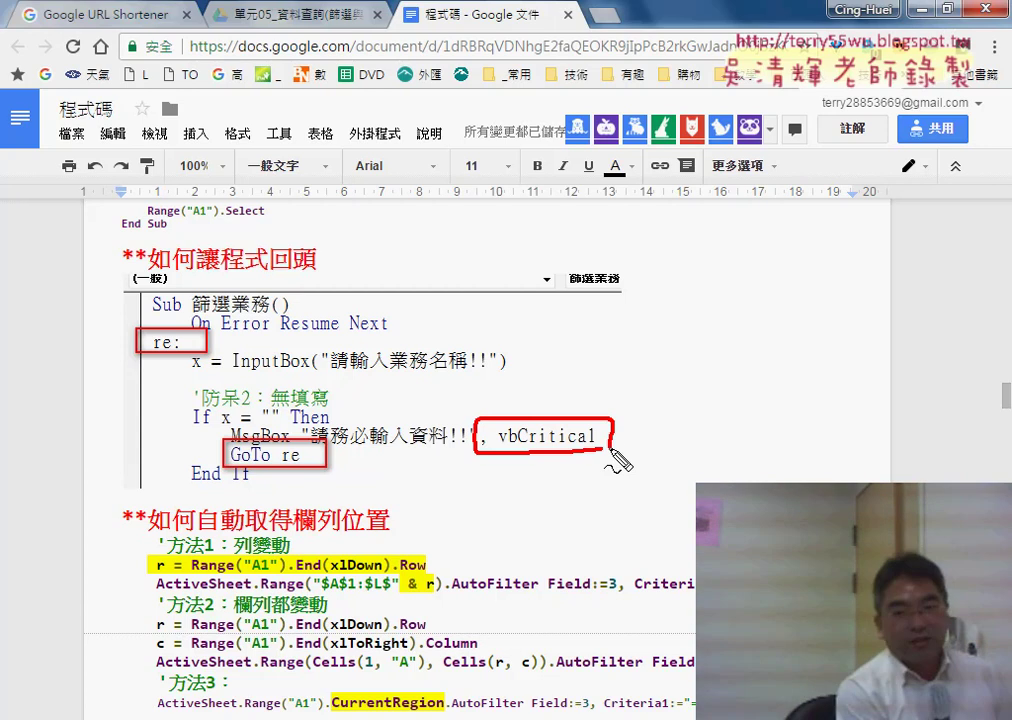
key(Escape)
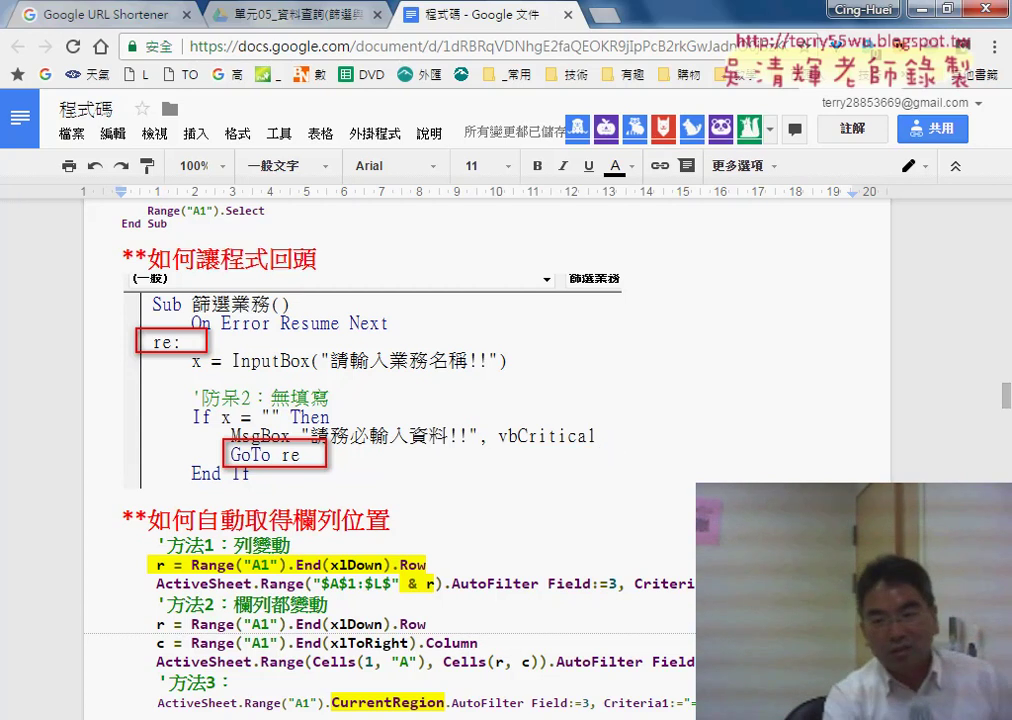
Delete ', vbInformation' from the MsgBox "請輸入資料!!" line and check its parameter hint
click(603, 486)
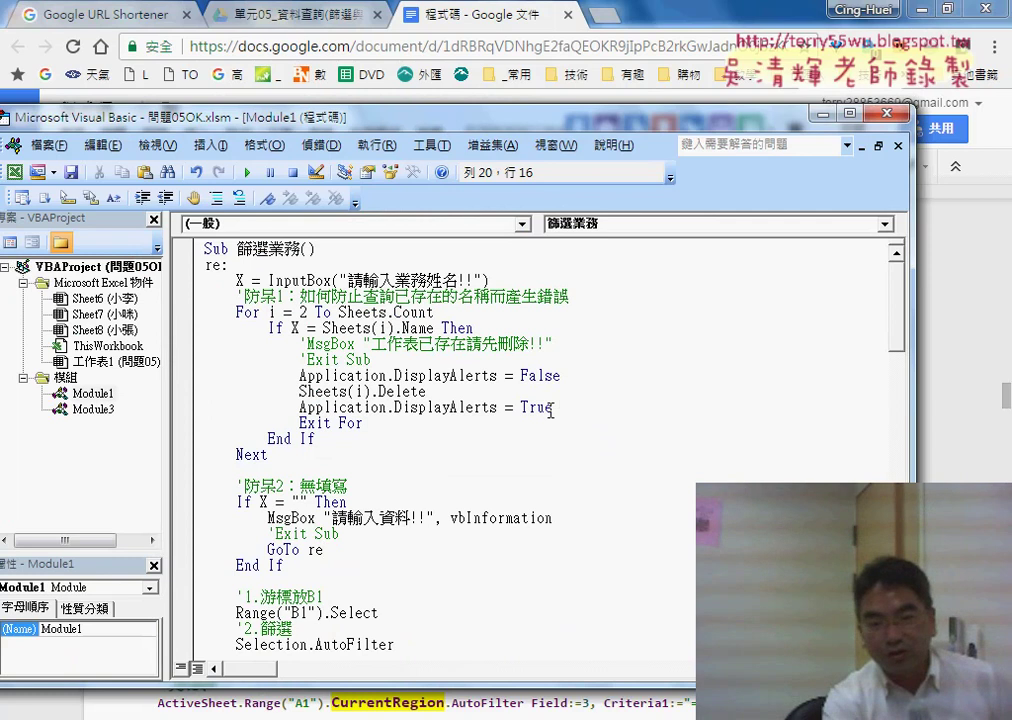
drag(566, 514, 437, 517)
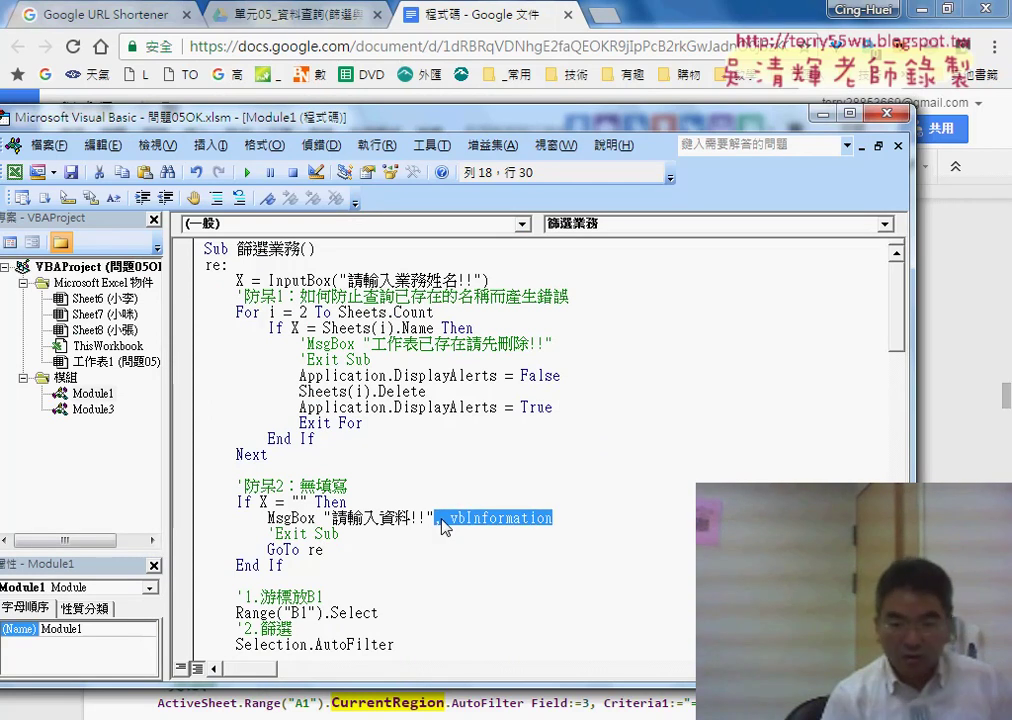
text(,)
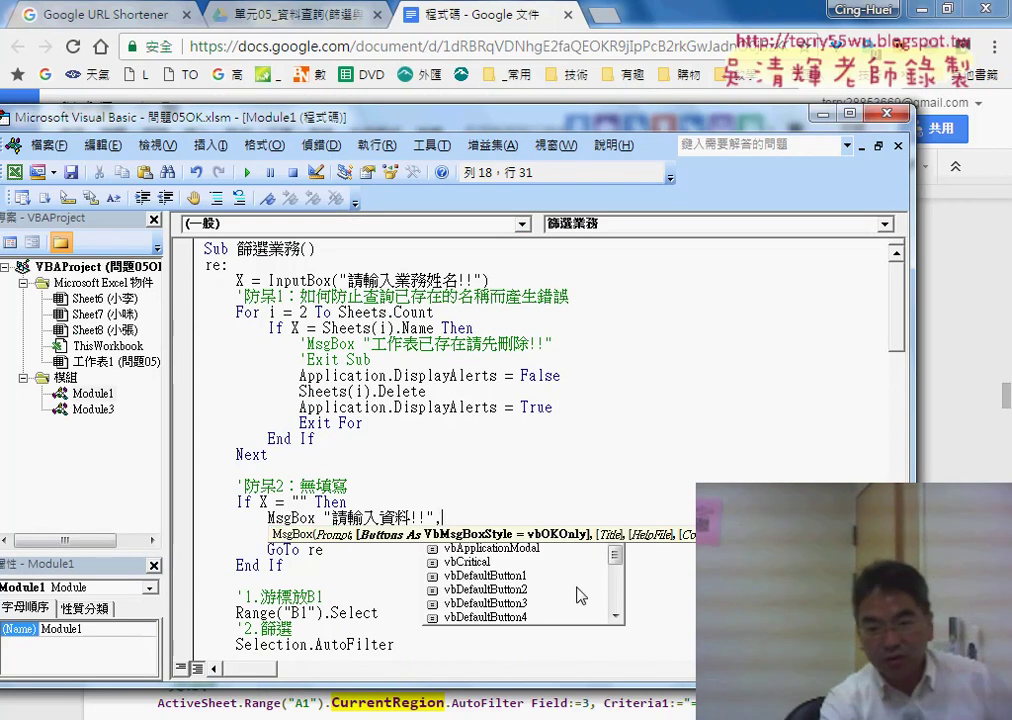
drag(615, 565, 616, 603)
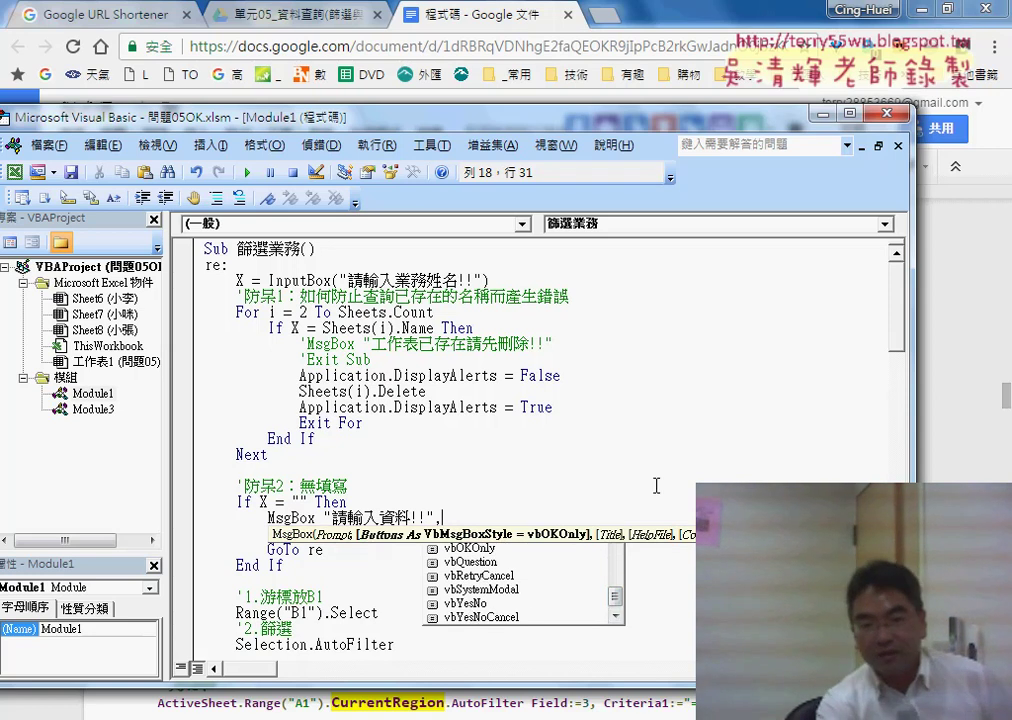
drag(615, 600, 619, 554)
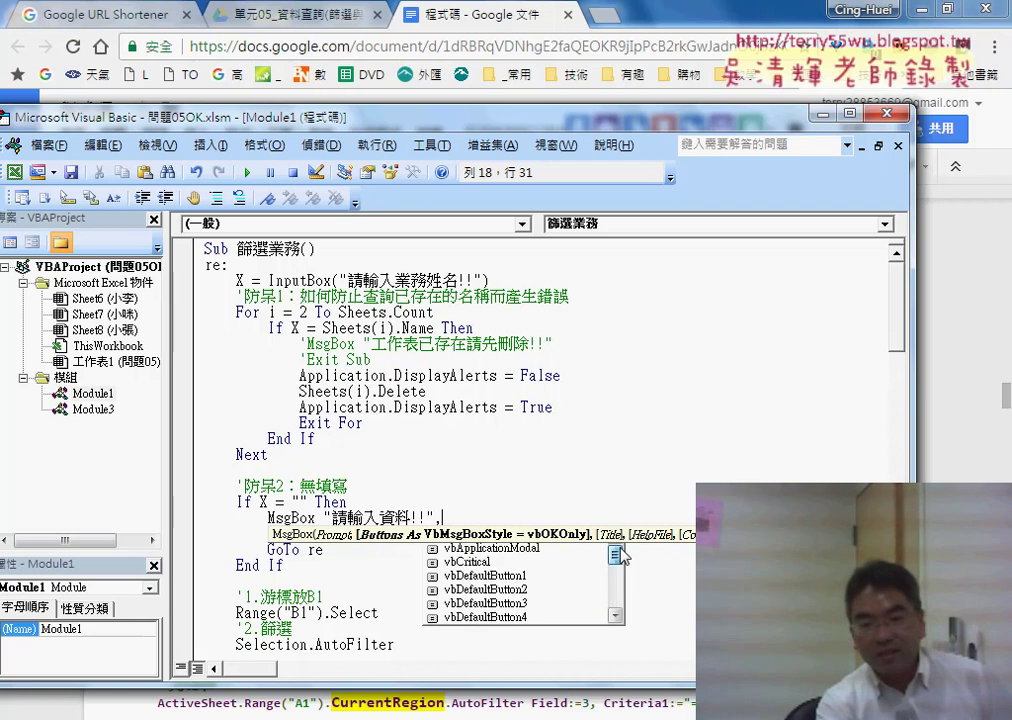
key(BackSpace)
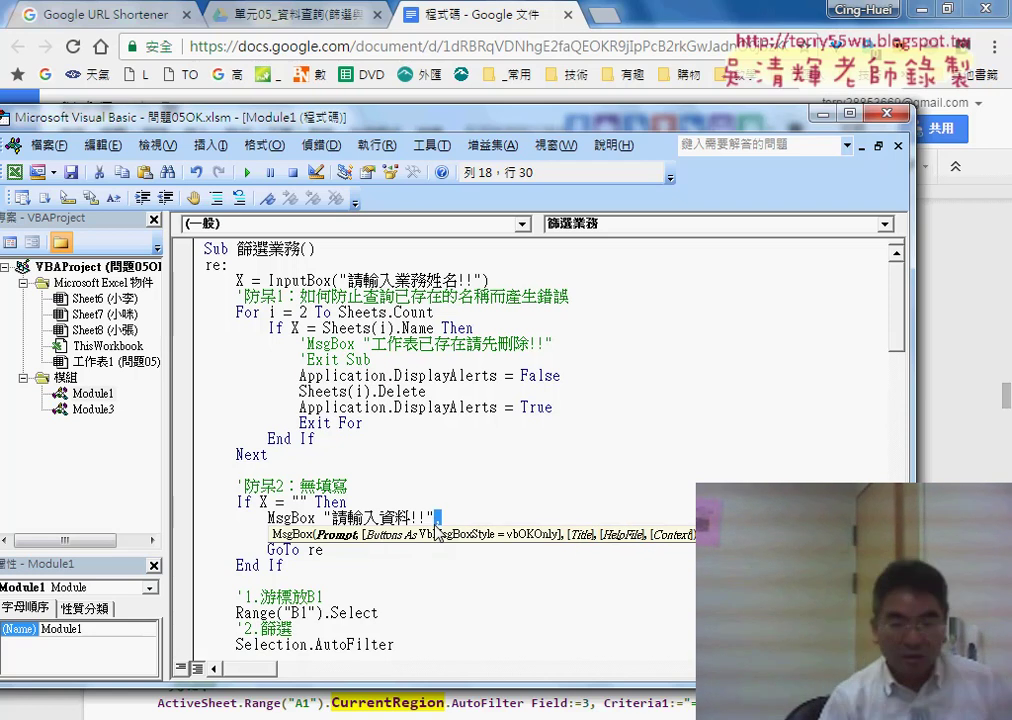
click(292, 518)
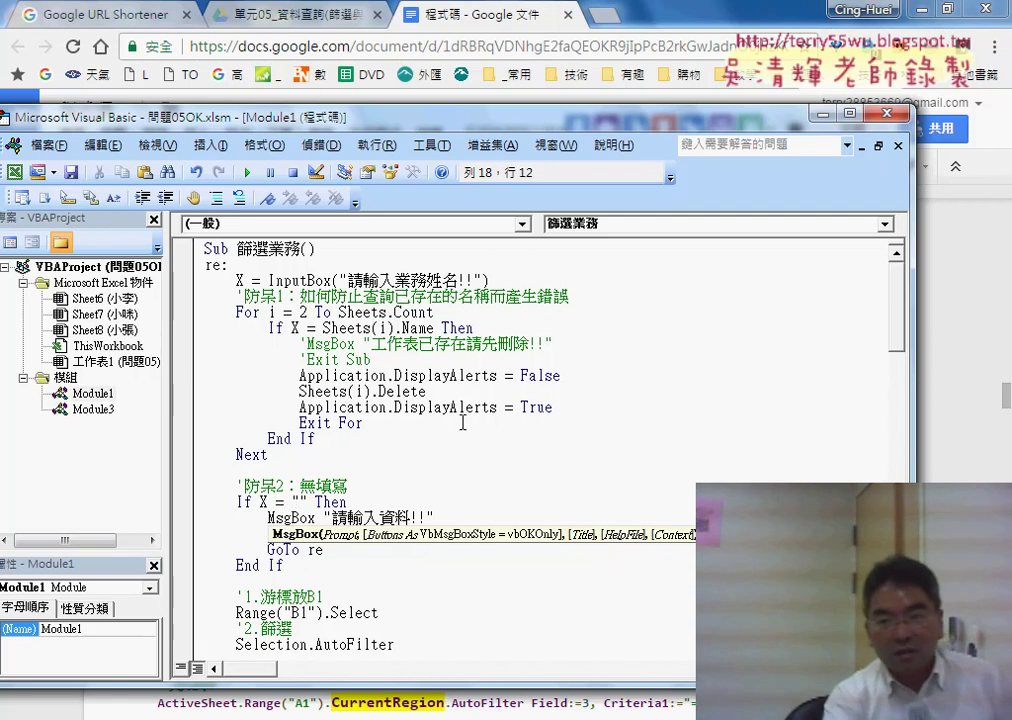
Show the 如何自動取得欄列位置 notes, point out the hard-coded $L$2500, then return to Excel
click(822, 115)
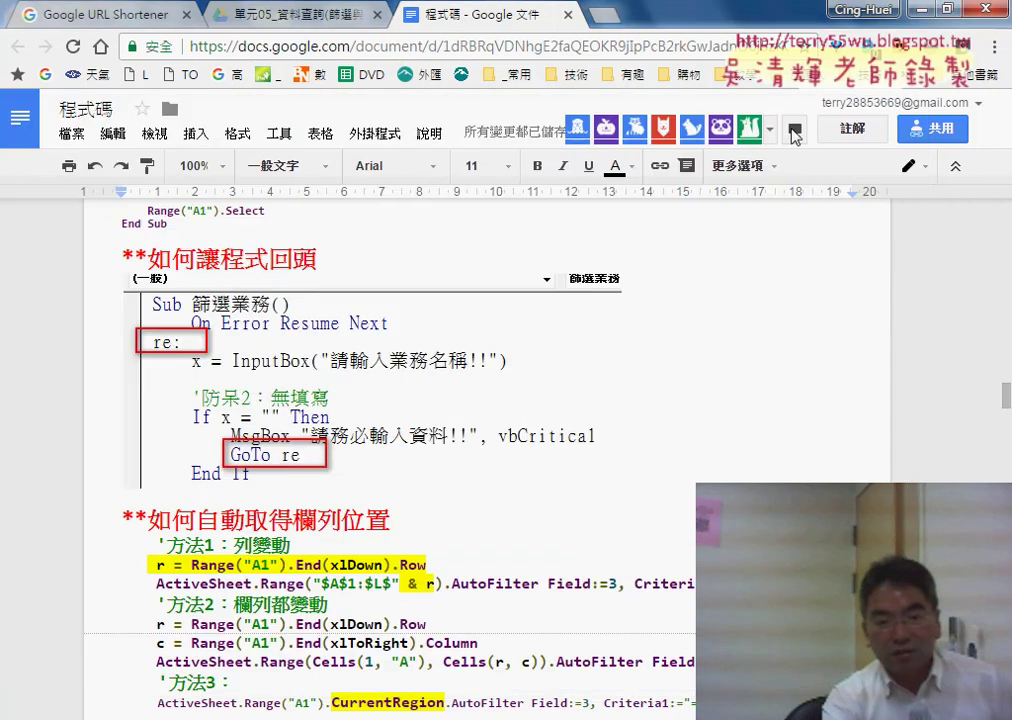
scroll(456, 470, down, 2)
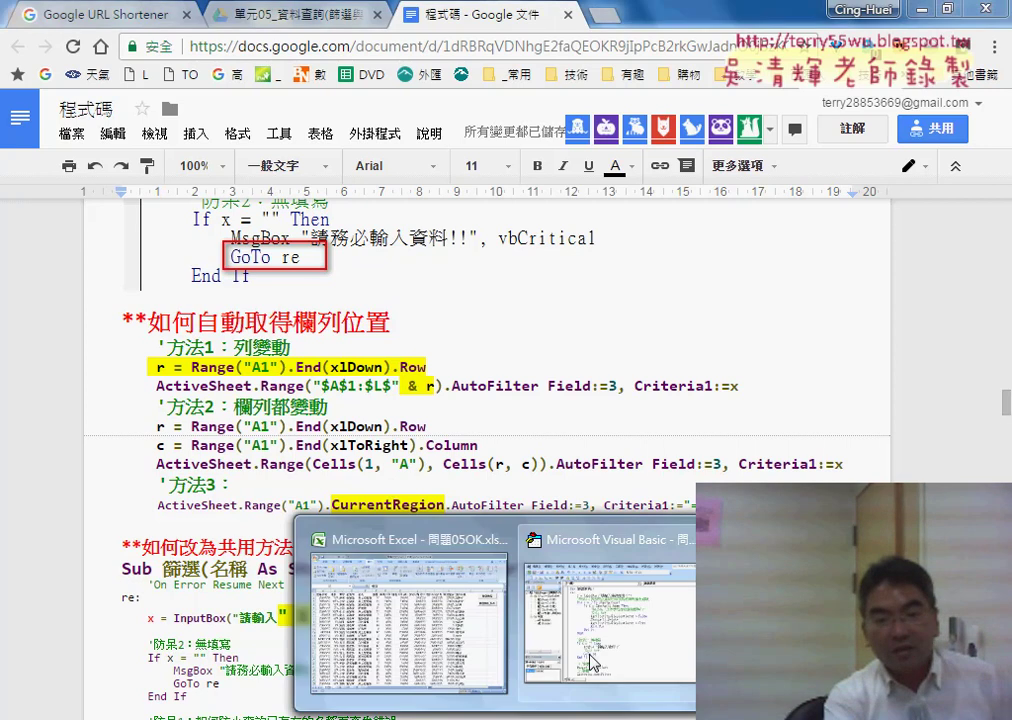
click(465, 518)
scroll(504, 507, down, 2)
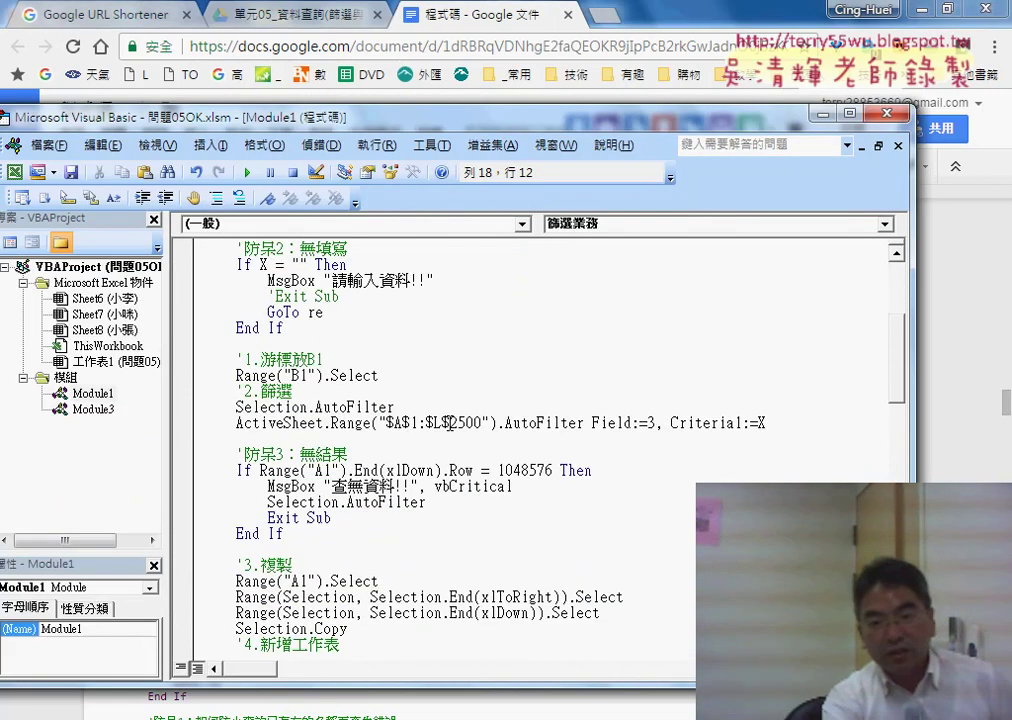
drag(450, 423, 478, 423)
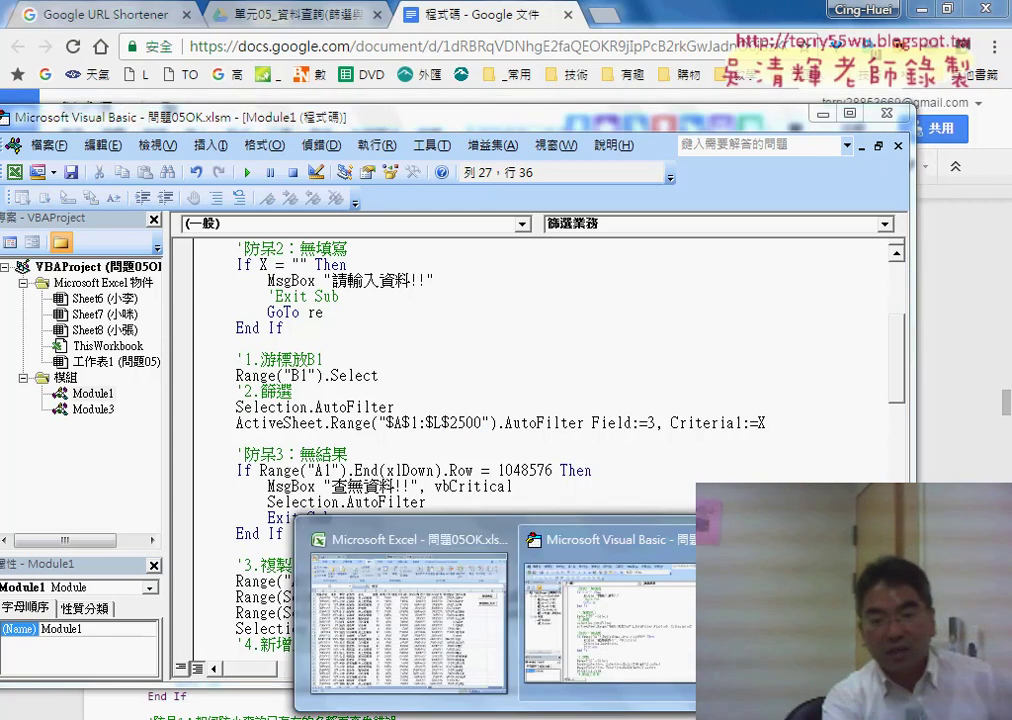
click(400, 600)
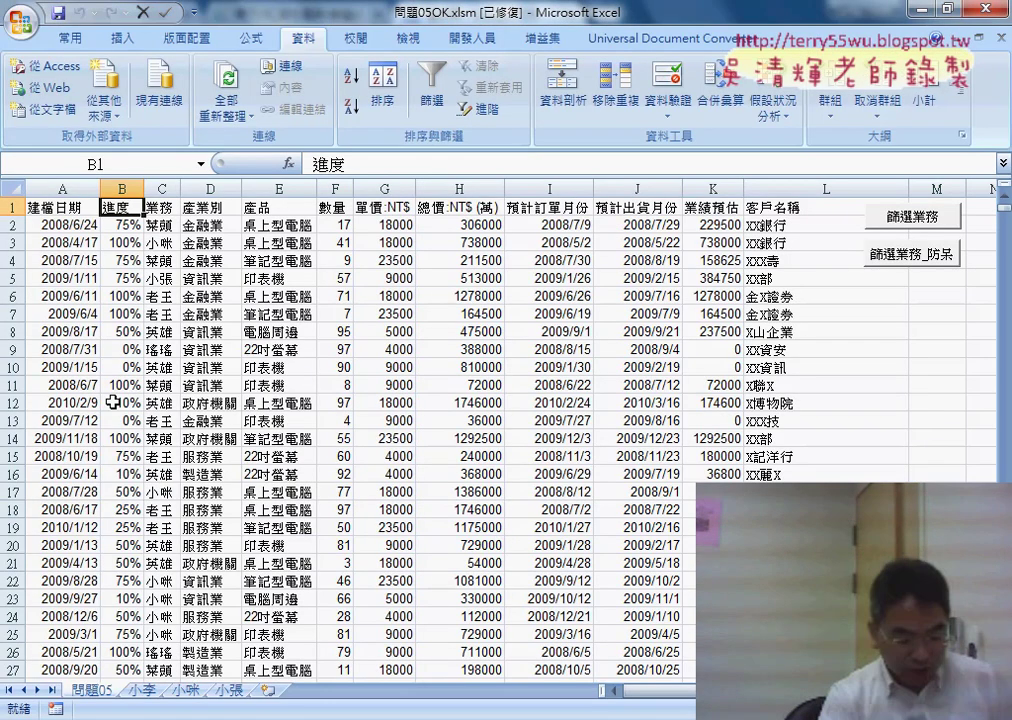
Jump to the end of the data and copy rows 2491–2500
click(80, 396)
key(ctrl+Down)
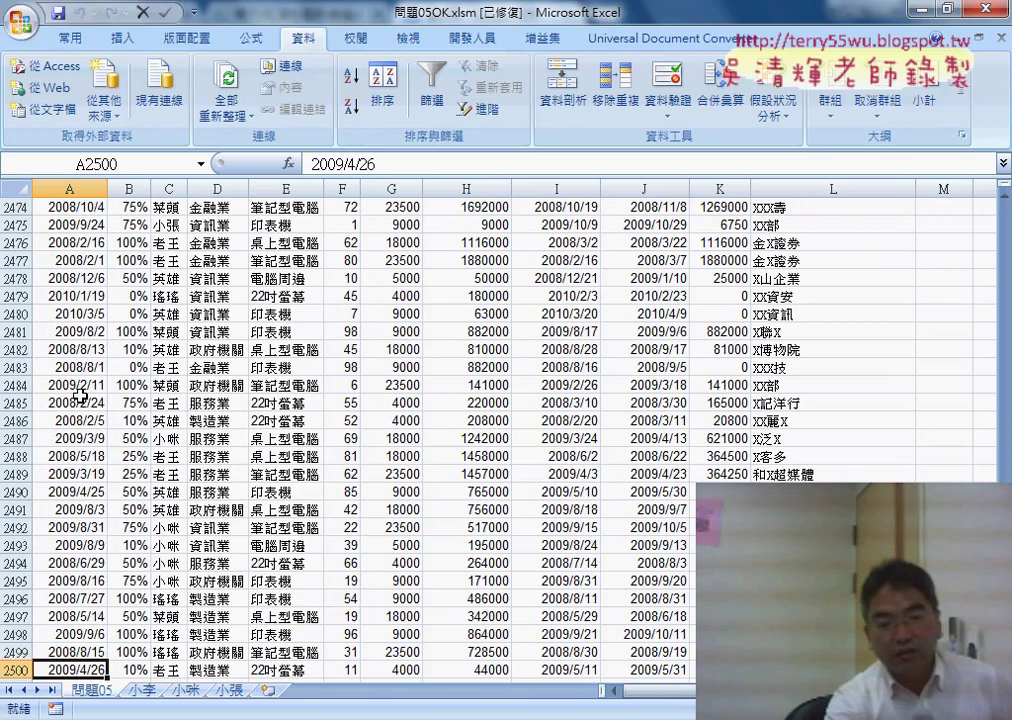
scroll(84, 560, down, 2)
scroll(40, 520, down, 1)
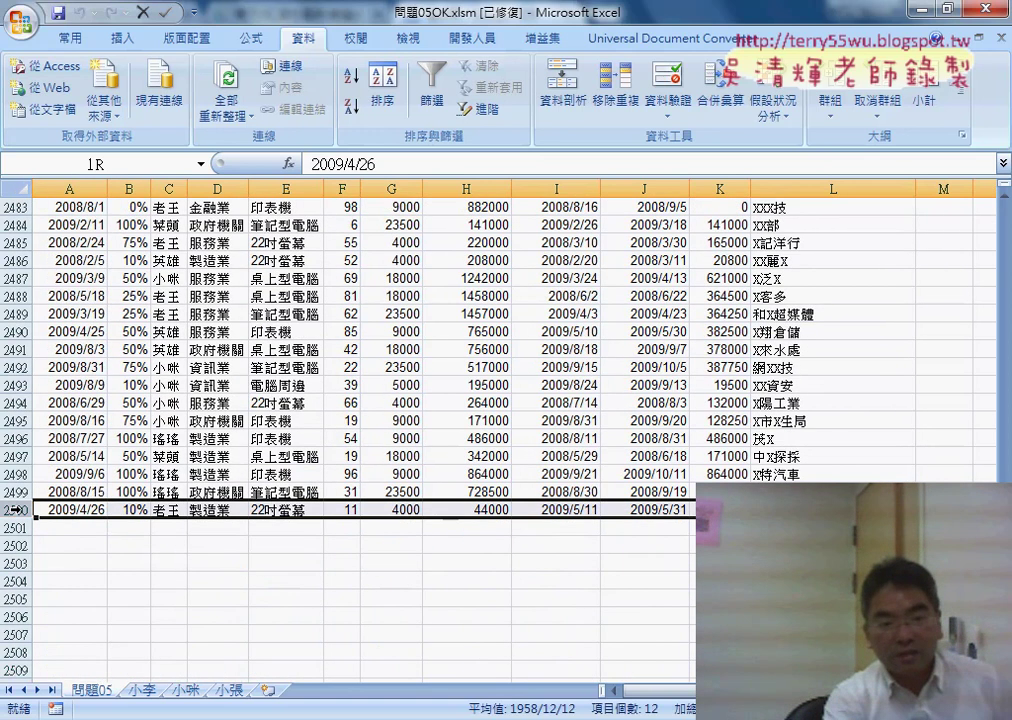
drag(17, 510, 17, 349)
right_click(80, 380)
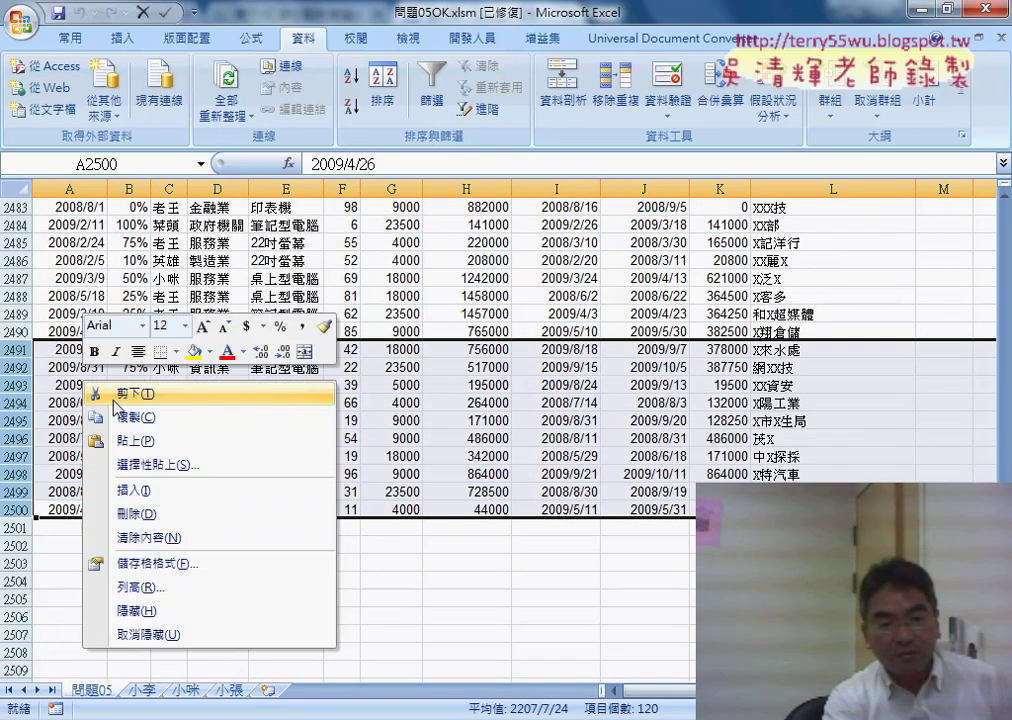
click(100, 390)
Paste the copied rows at A2501 so the data ends at row 2510
click(66, 528)
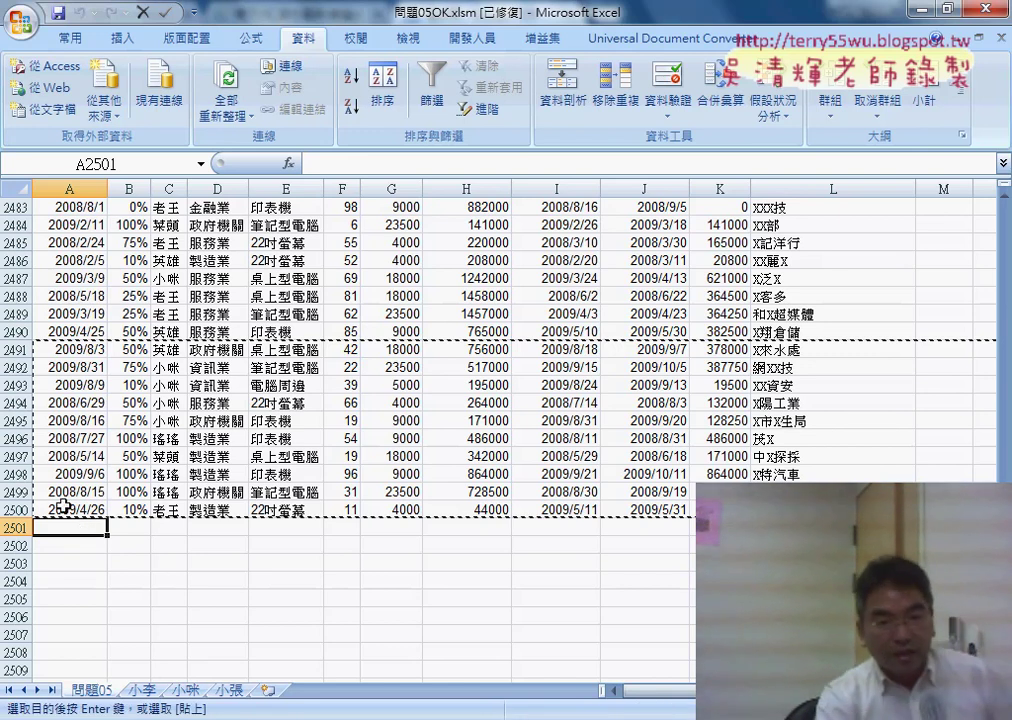
right_click(57, 535)
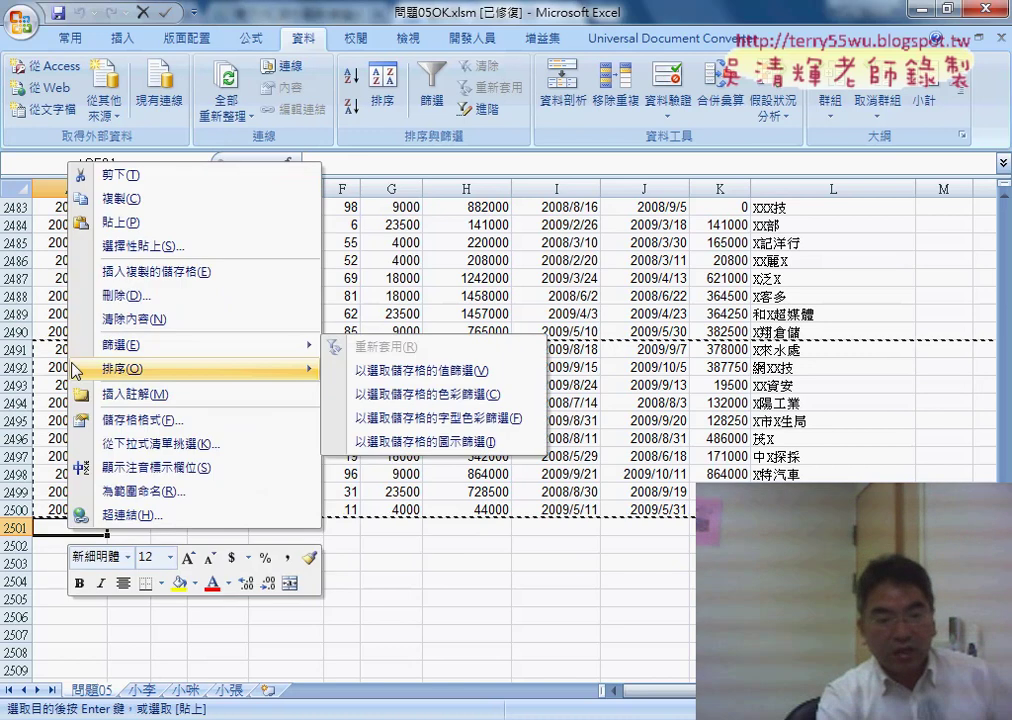
click(57, 530)
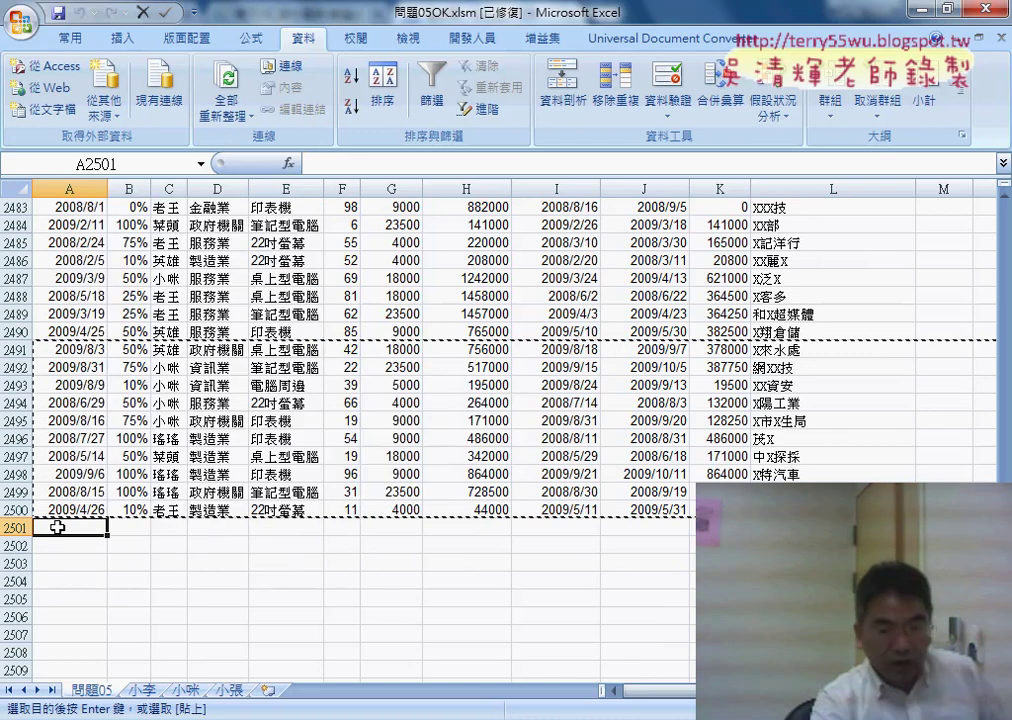
key(ctrl+v)
scroll(169, 582, down, 3)
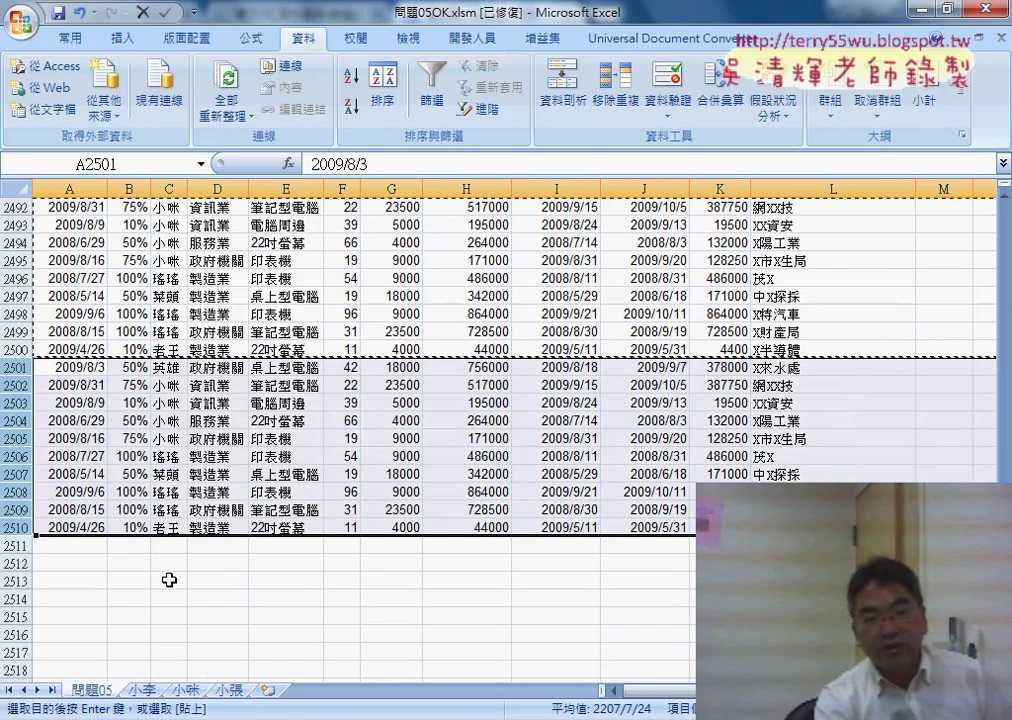
click(95, 528)
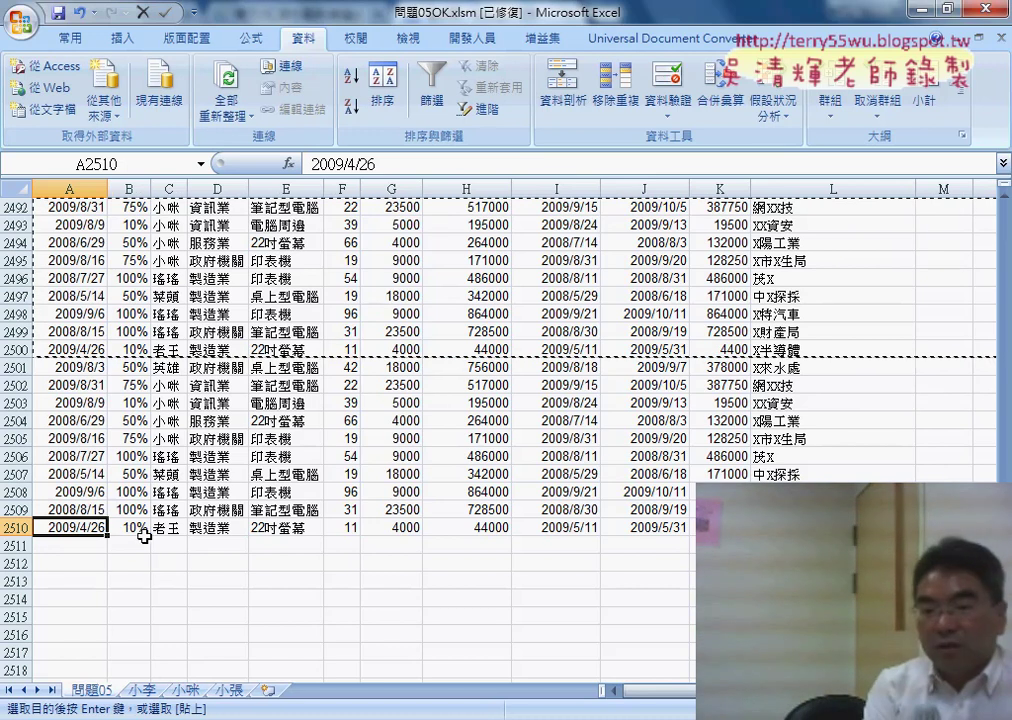
click(593, 633)
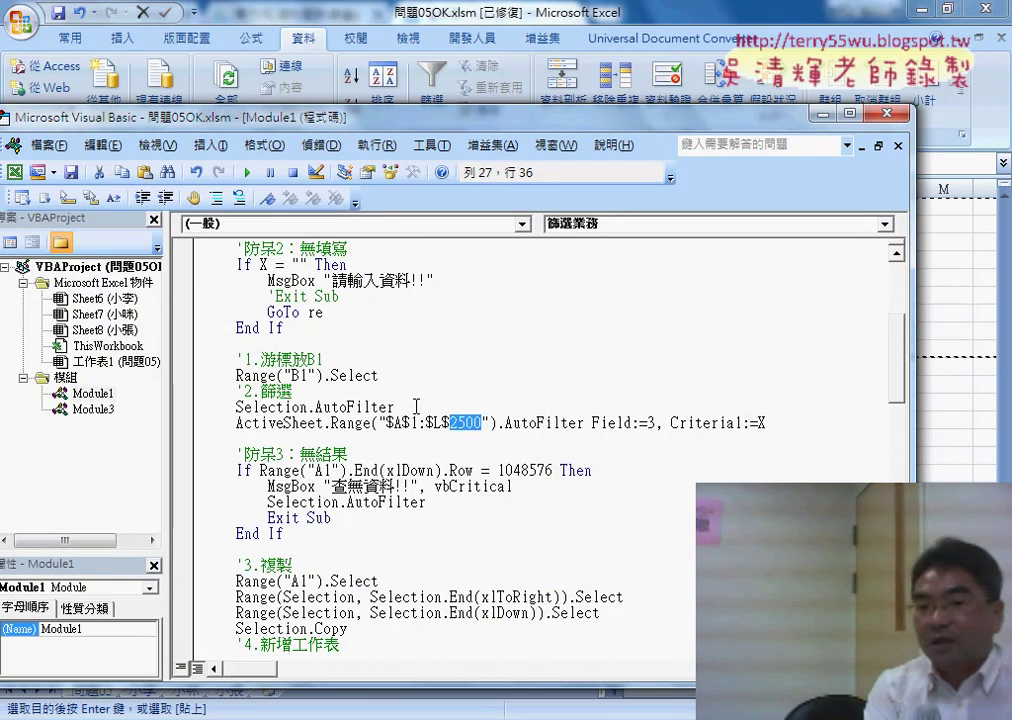
Insert a blank line below Selection.AutoFilter
click(425, 408)
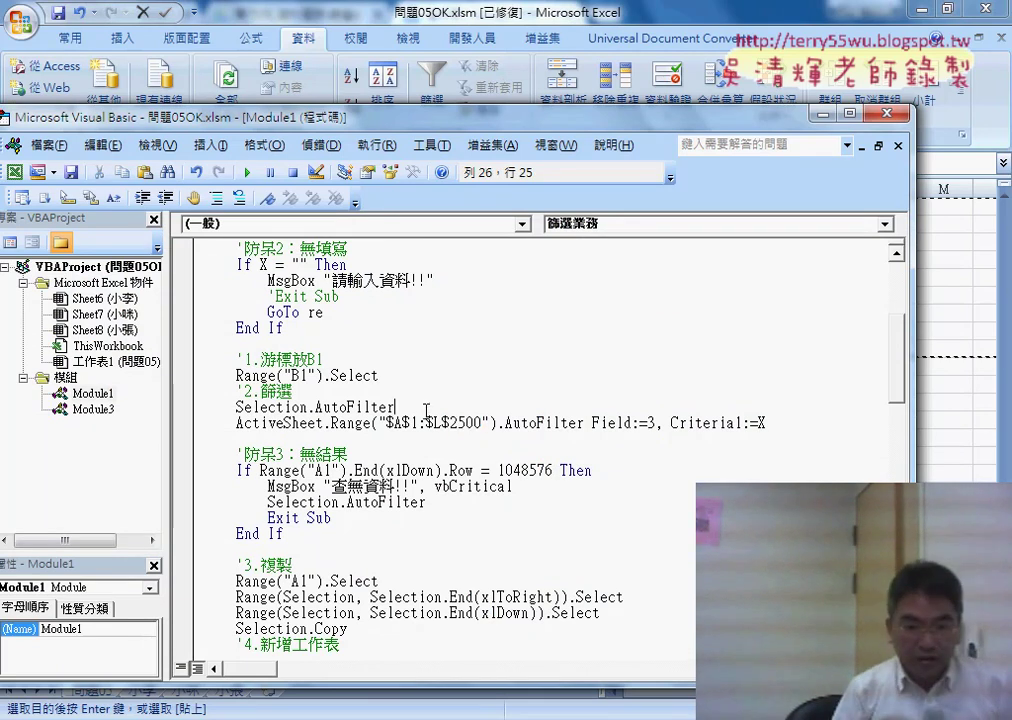
key(Return)
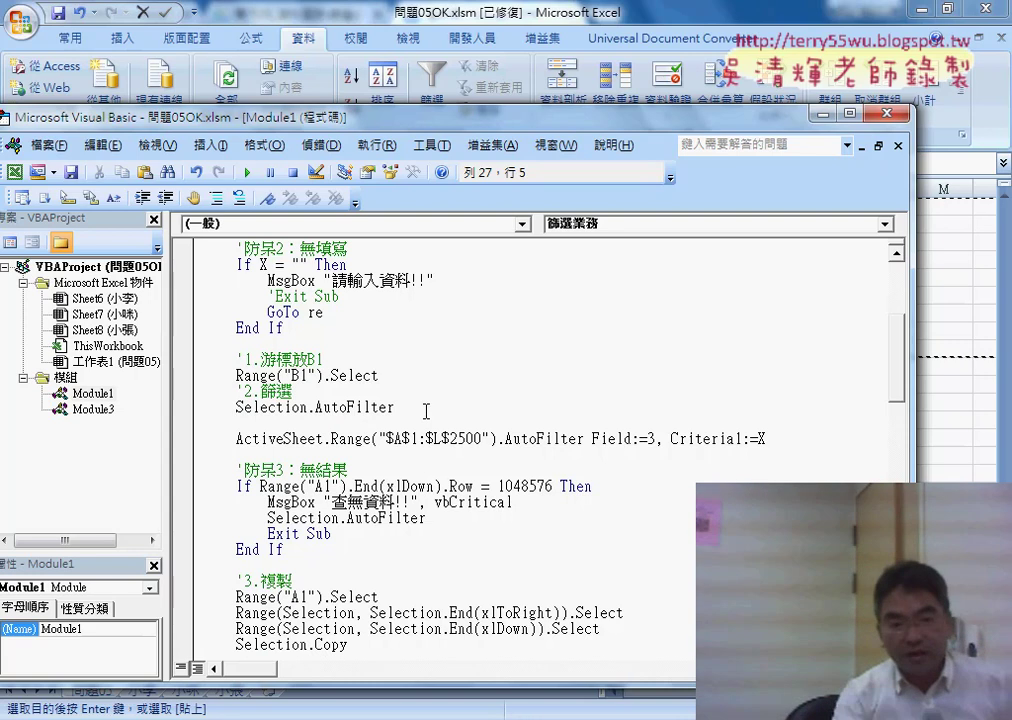
scroll(425, 411, up, 3)
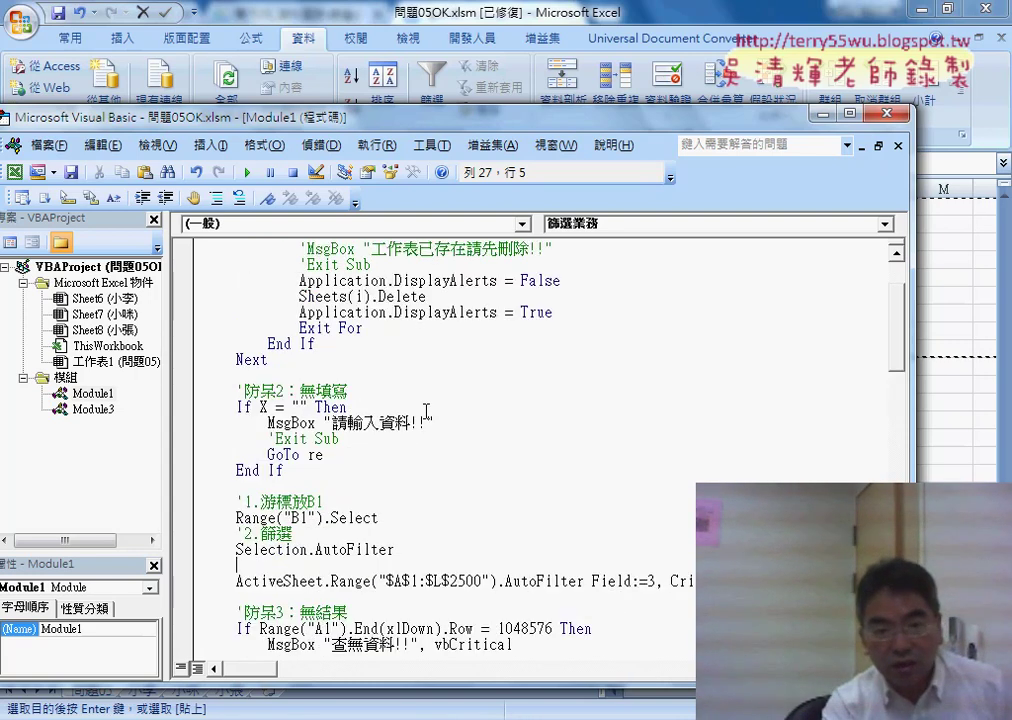
scroll(425, 411, up, 2)
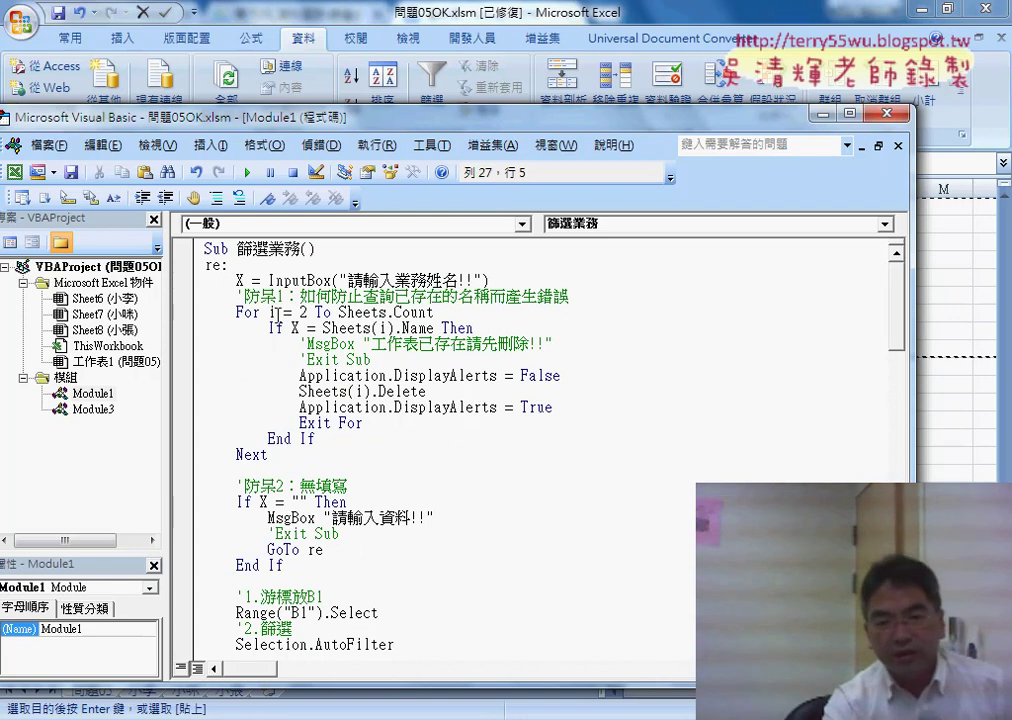
scroll(276, 312, down, 2)
scroll(289, 350, up, 2)
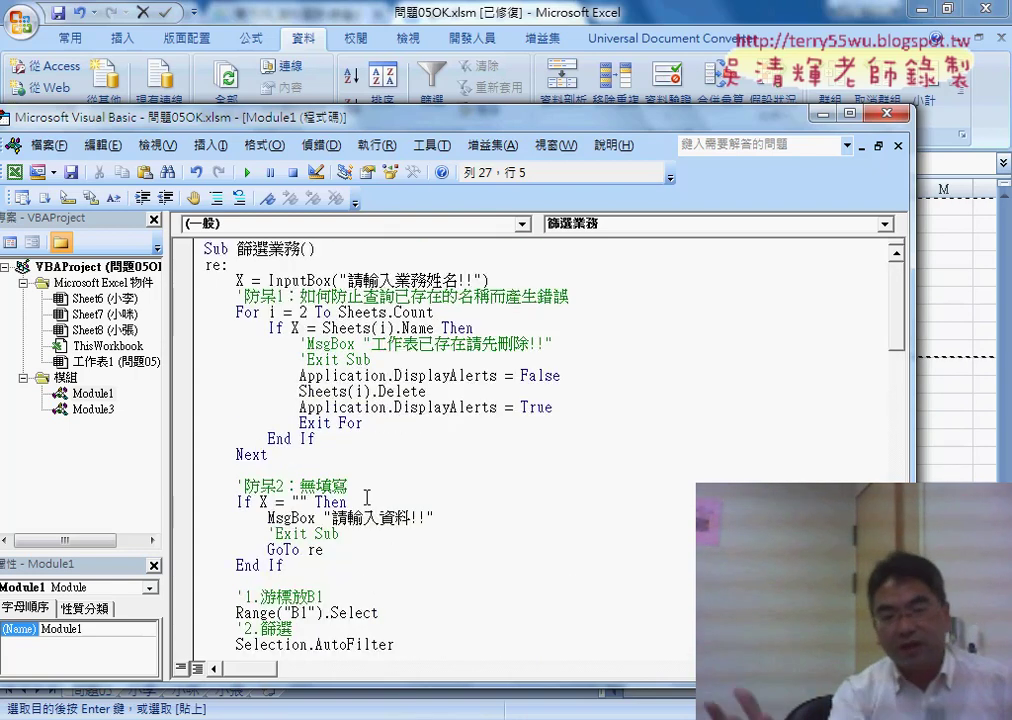
scroll(366, 497, down, 2)
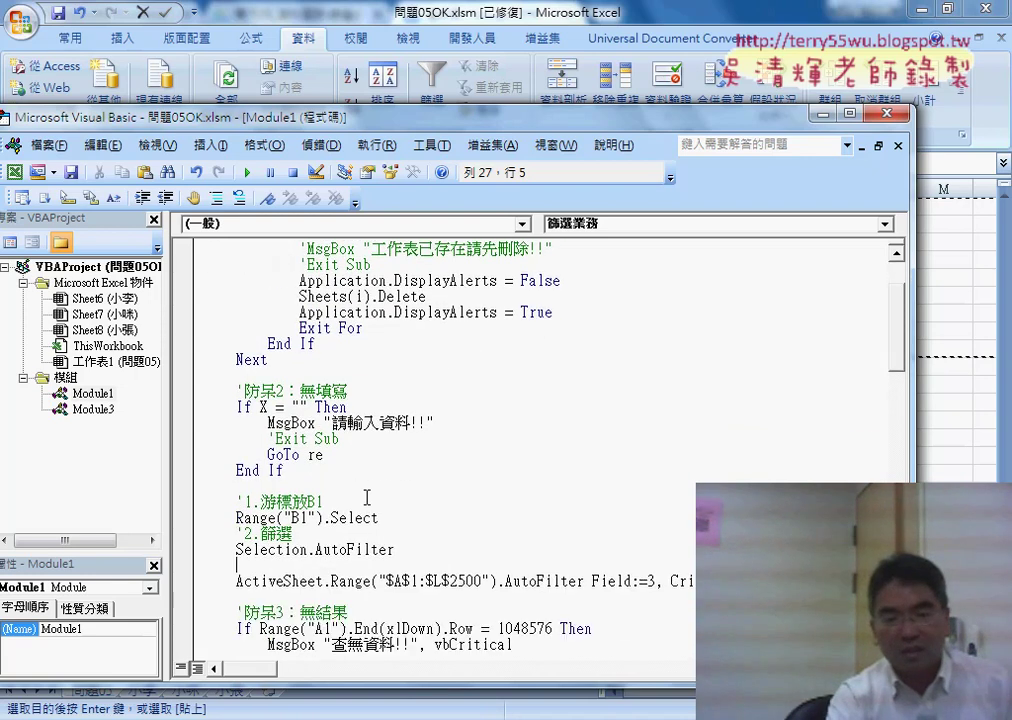
scroll(290, 395, down, 3)
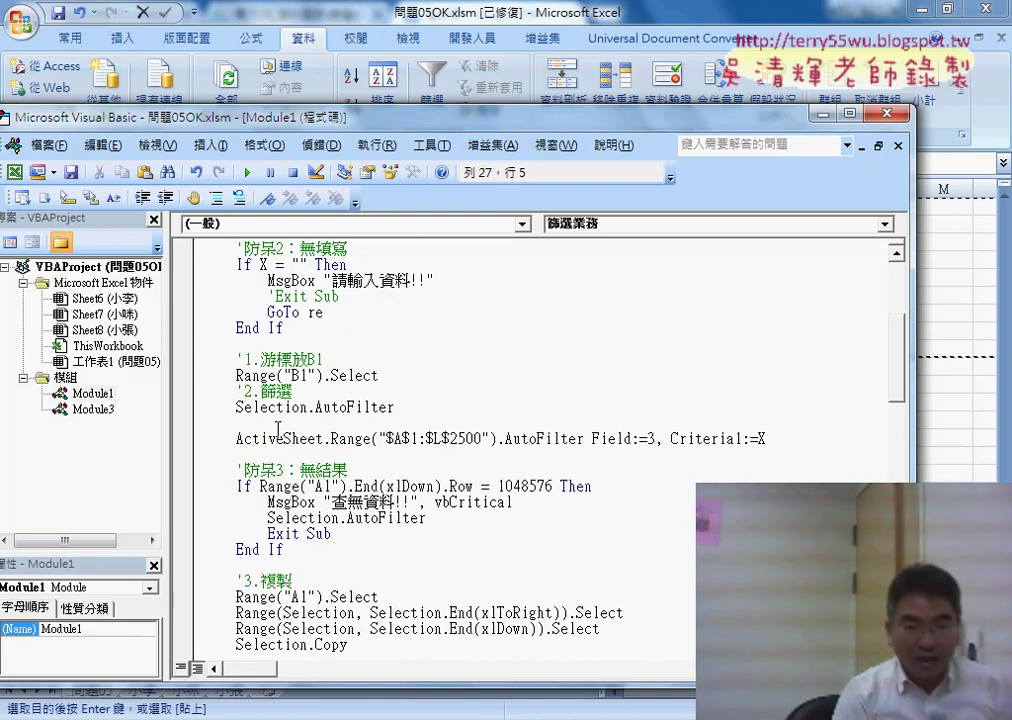
Type i = Range("A2").End(xlDown).Row and mark the fixed 2500 in the filter range
text(i=)
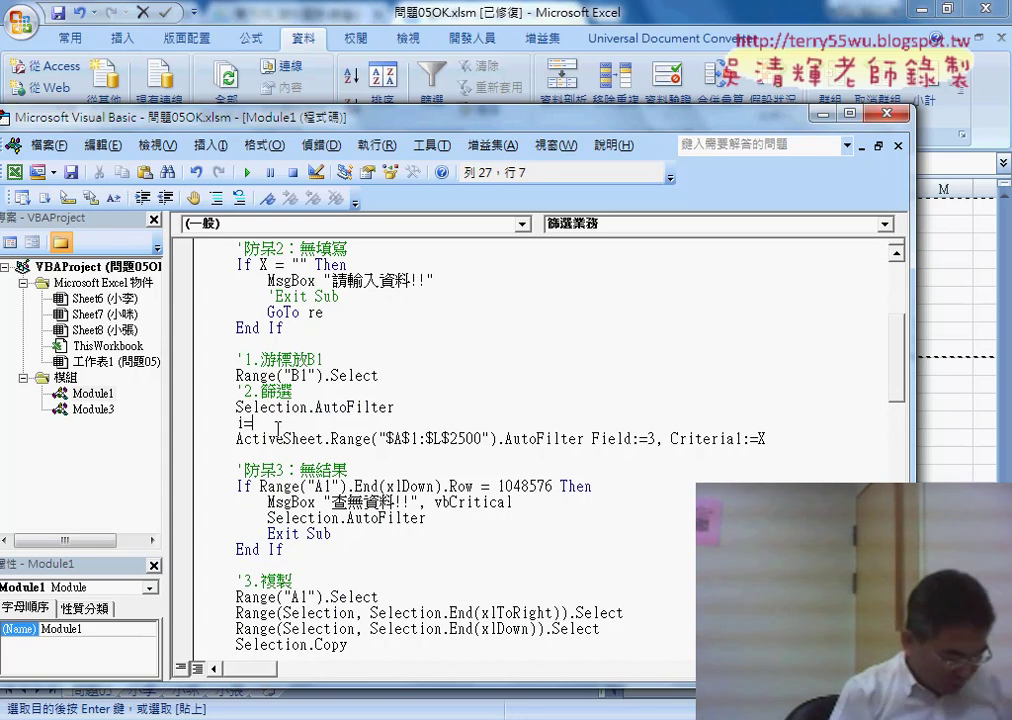
text(rang)
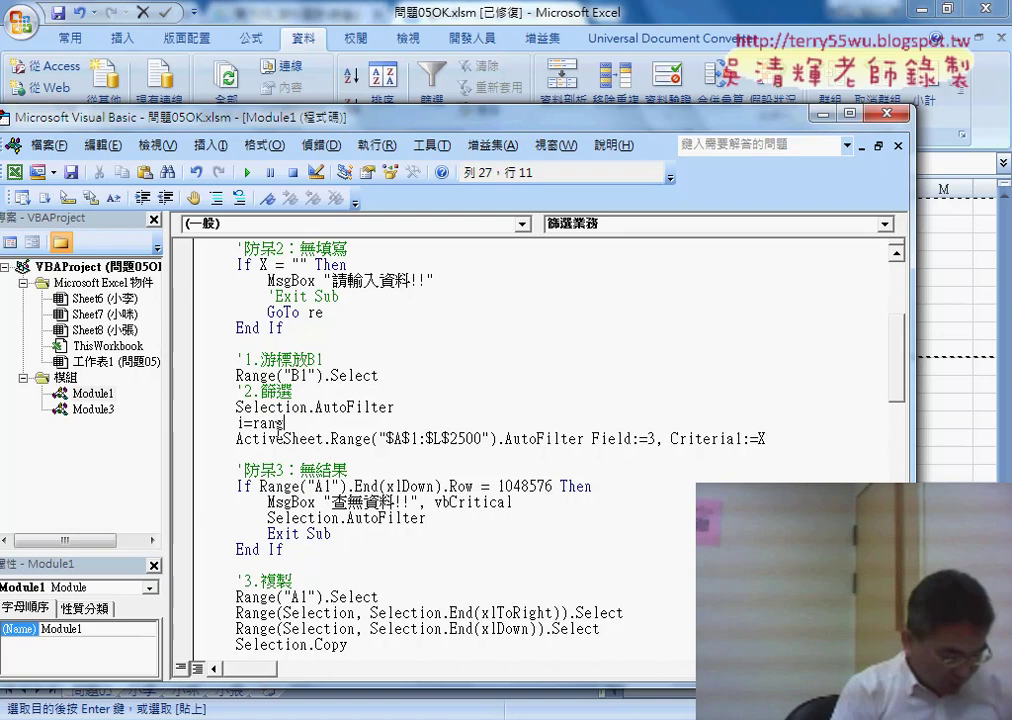
text(()
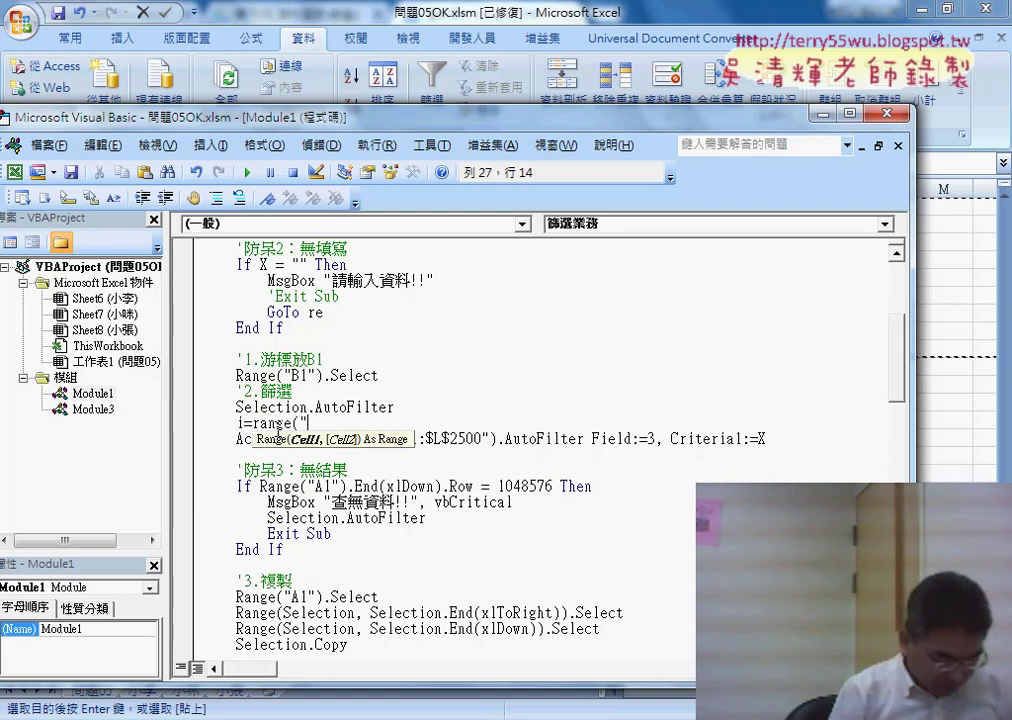
text(A2")
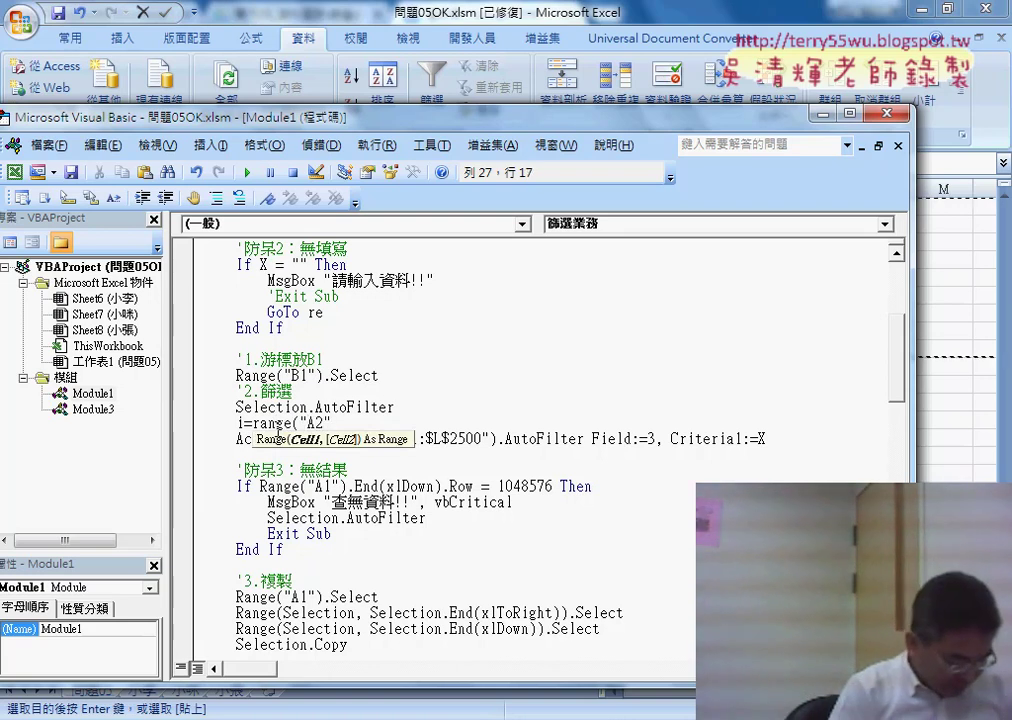
text().e)
key(Down)
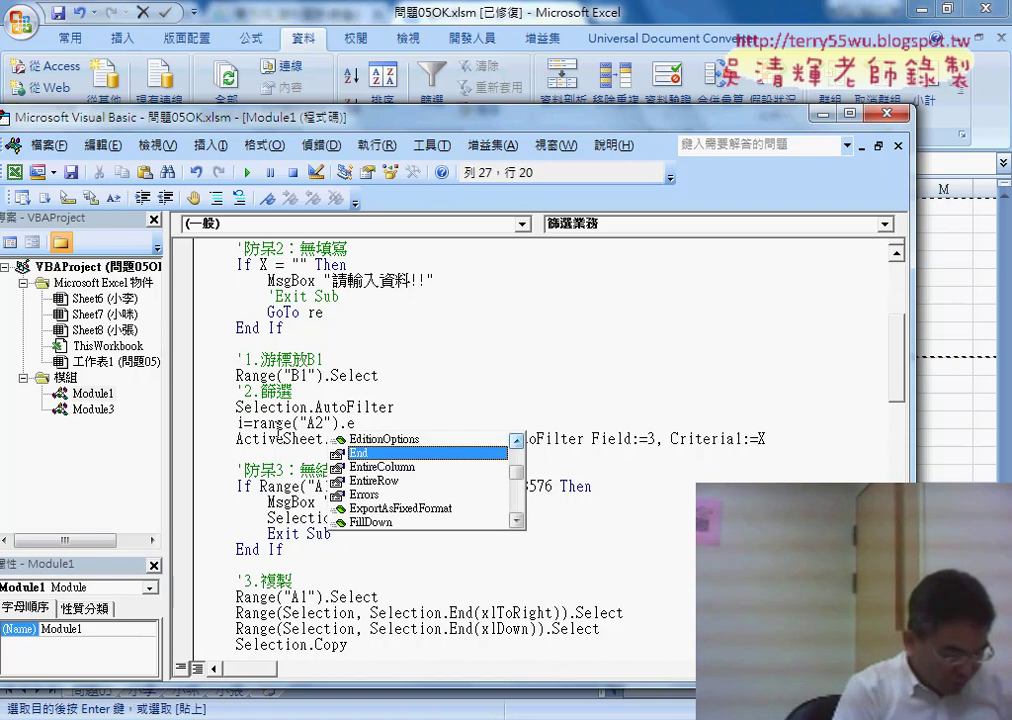
text(()
key(Down)
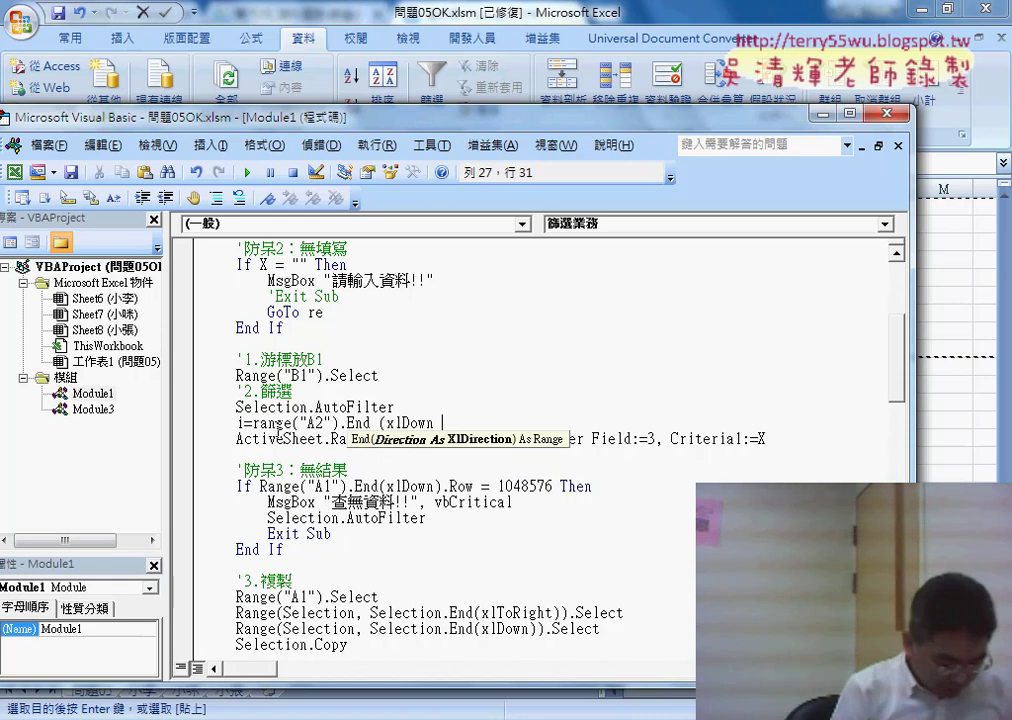
text().ro)
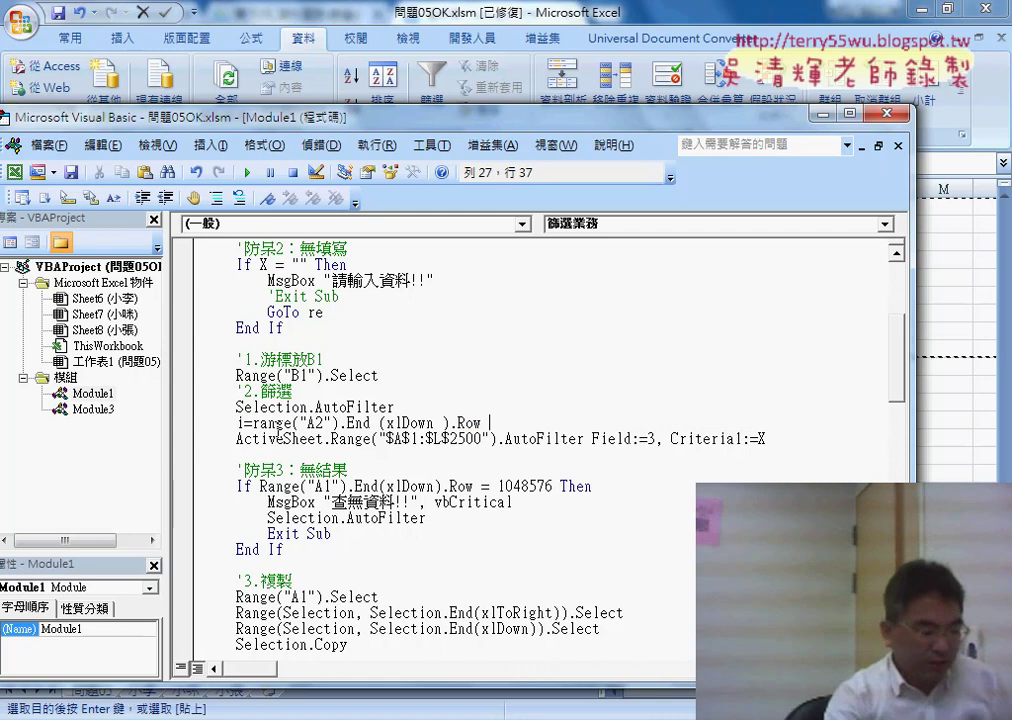
click(356, 487)
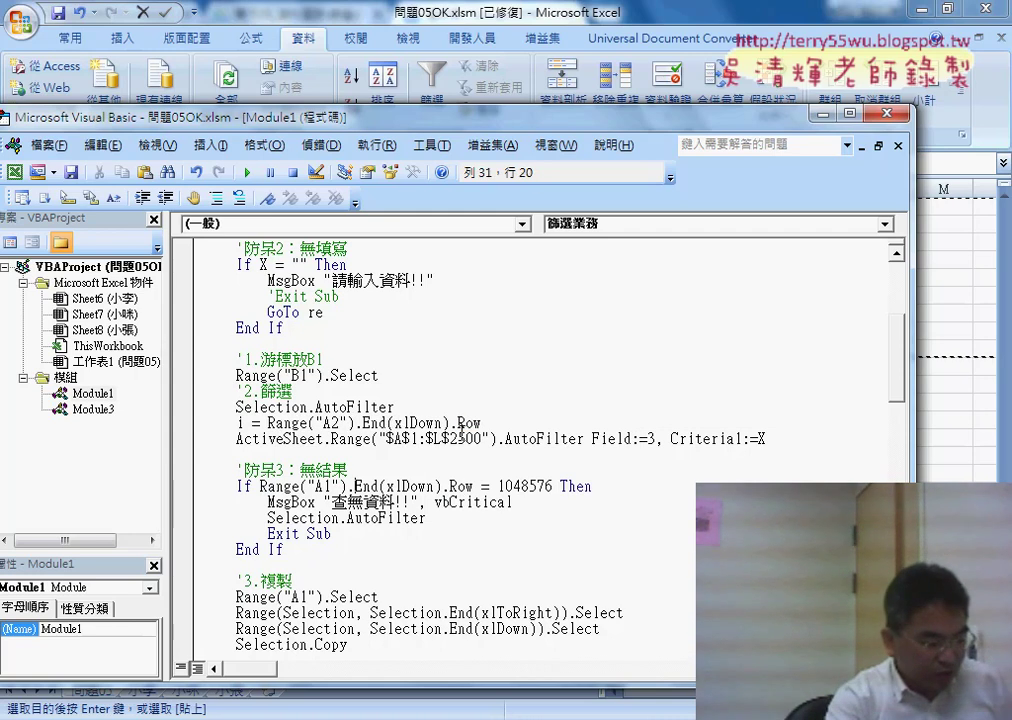
drag(481, 423, 268, 423)
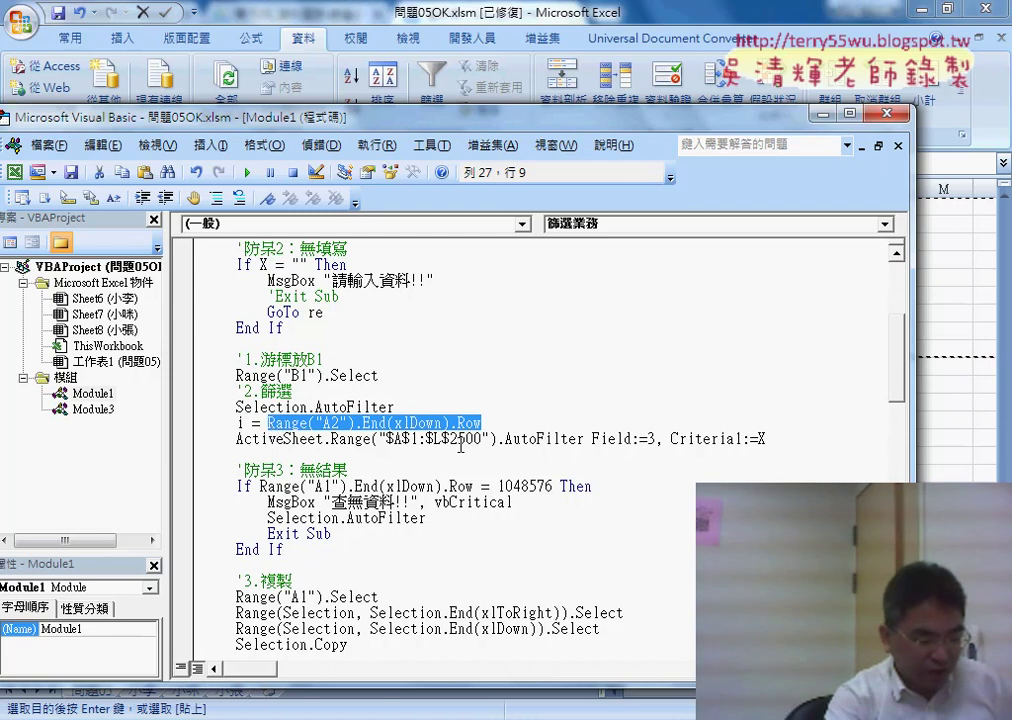
drag(449, 439, 482, 439)
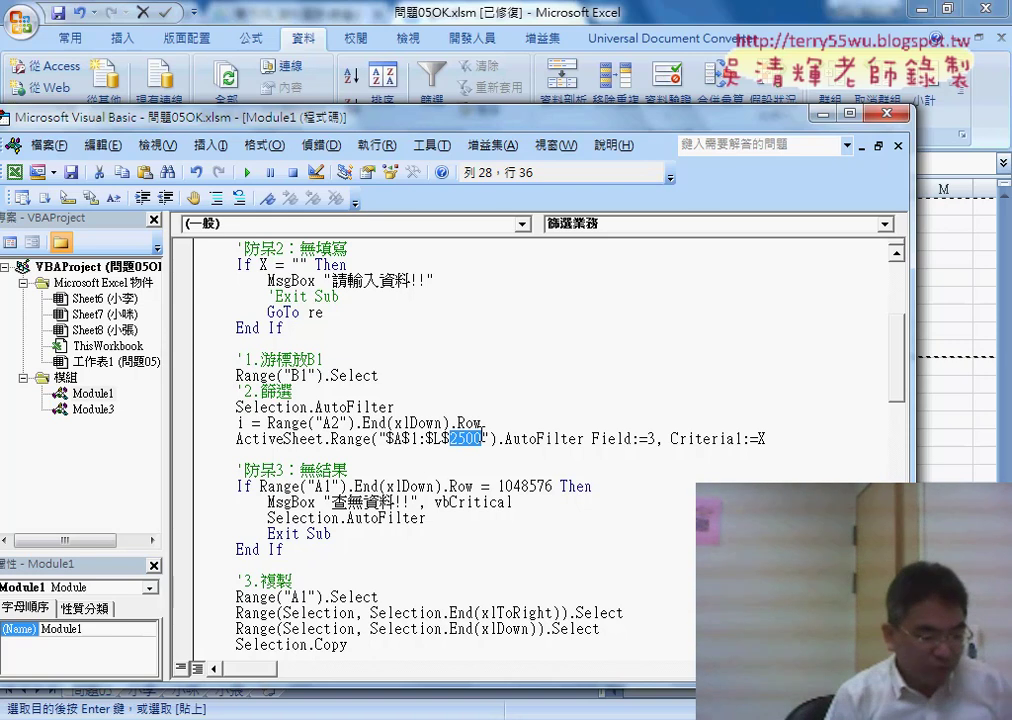
Replace the hard-coded 2500 in "$A$1:$L$2500" with " & i for a dynamic last row
key(Delete)
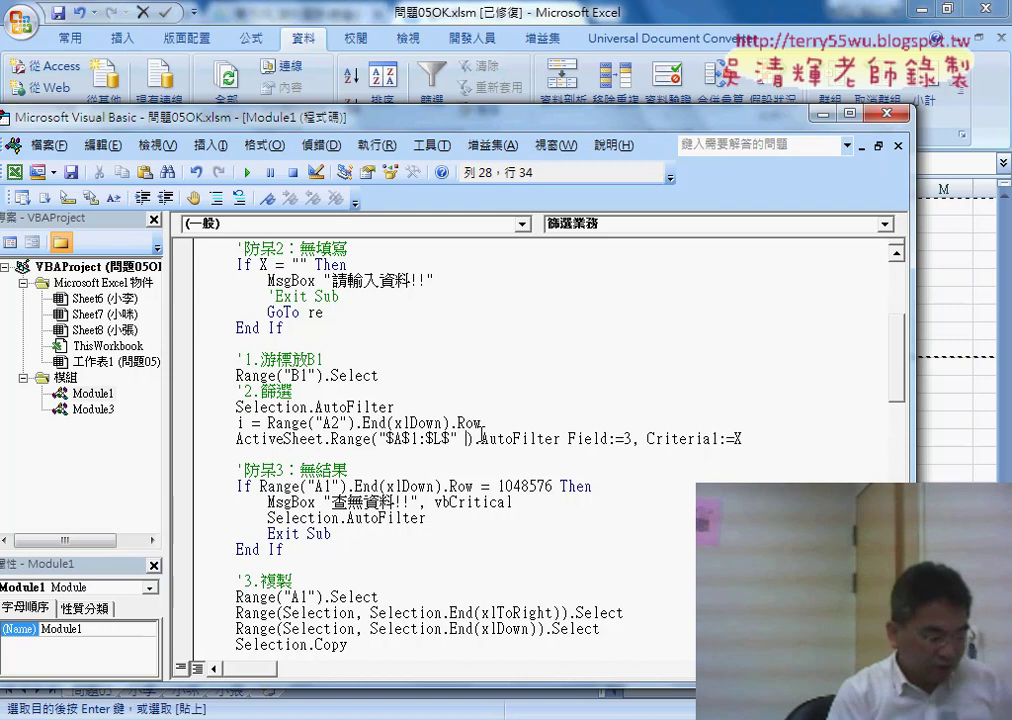
text(& )
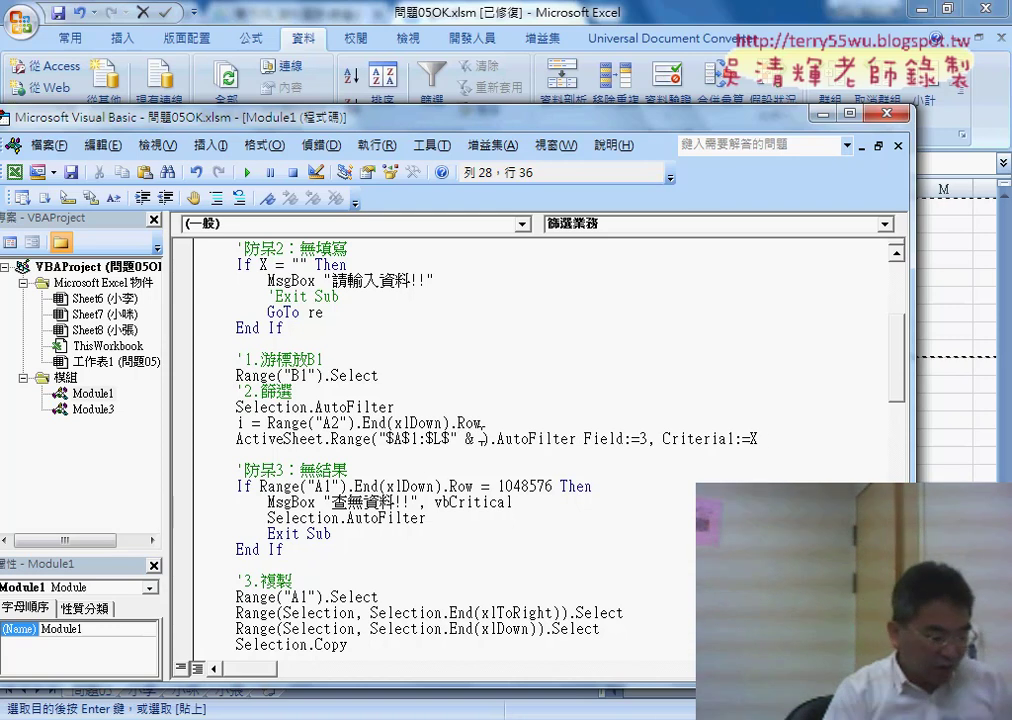
text(i)
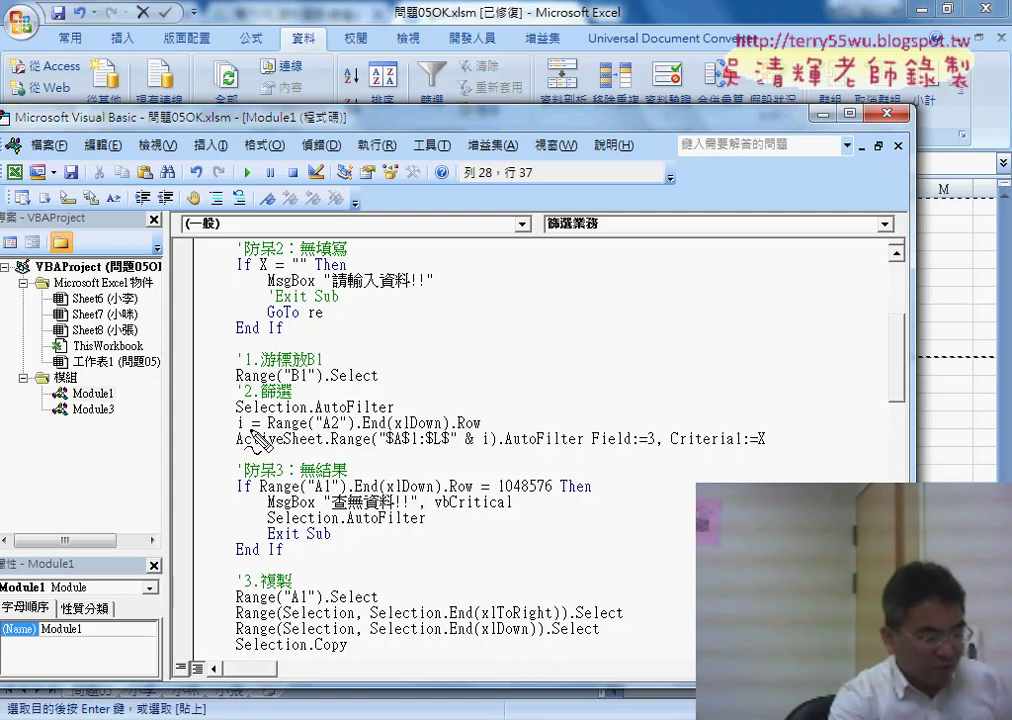
Pen-mark $A$1 and the & i join in the AutoFilter range, then clear the annotations
mouse_move(360, 366)
mouse_down()
mouse_move(398, 379)
mouse_move(411, 365)
mouse_up()
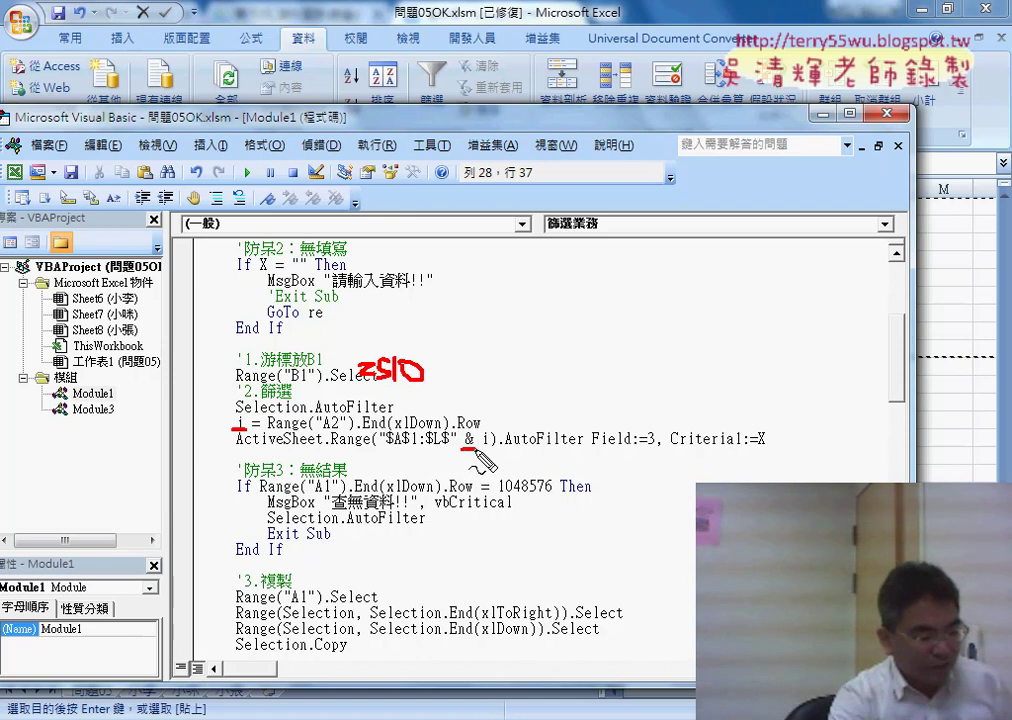
drag(462, 455, 475, 456)
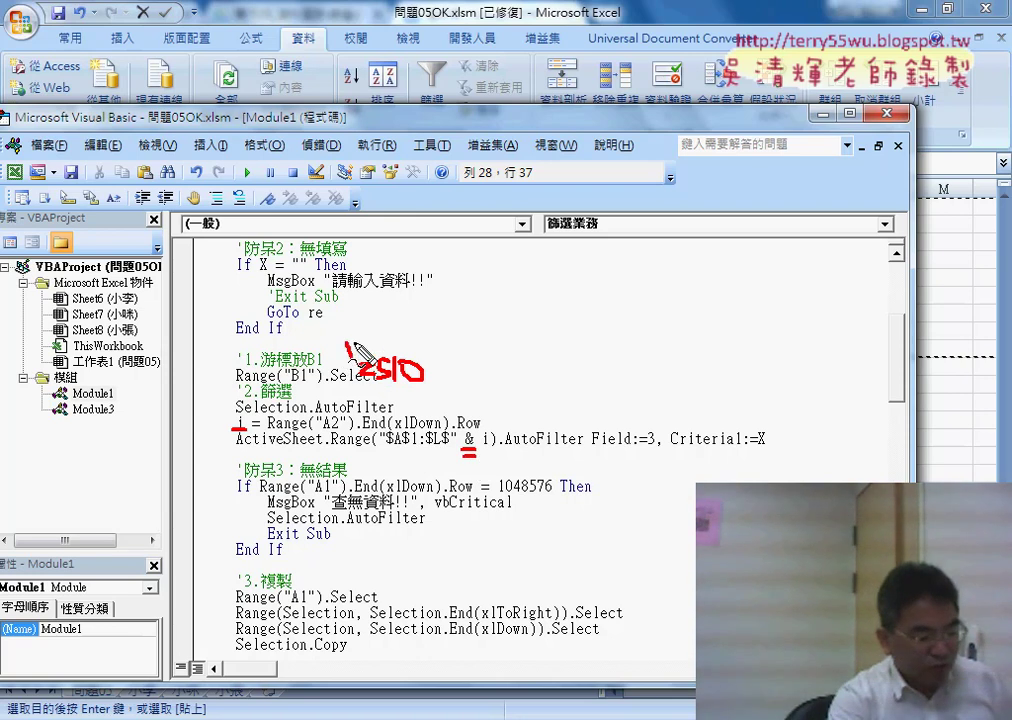
drag(355, 344, 359, 355)
drag(431, 342, 433, 352)
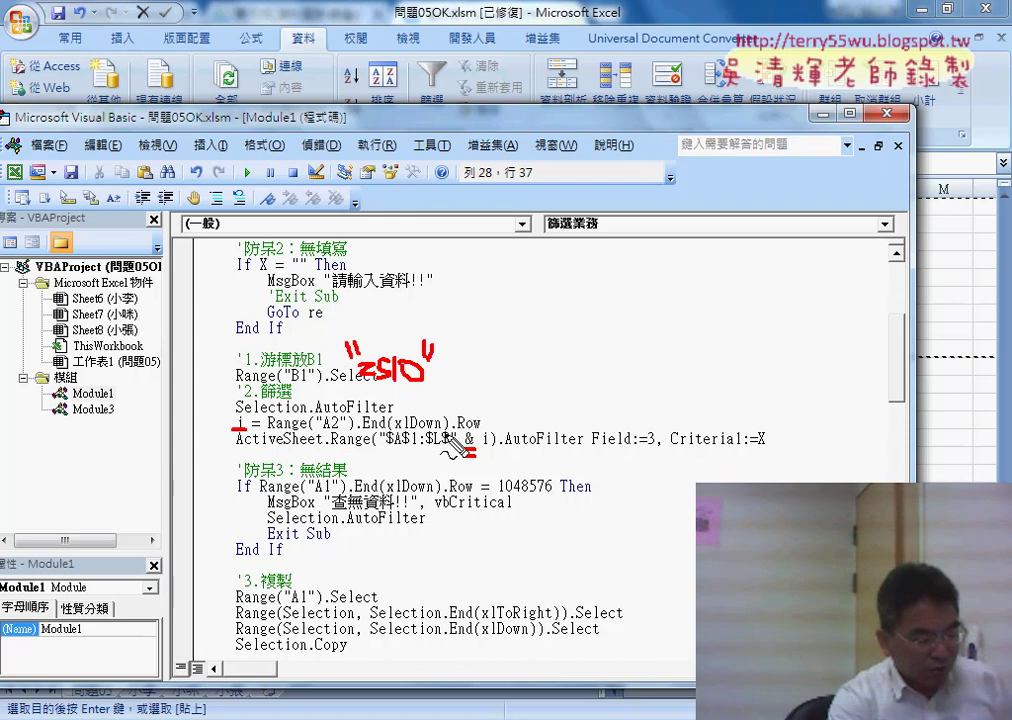
drag(386, 449, 421, 449)
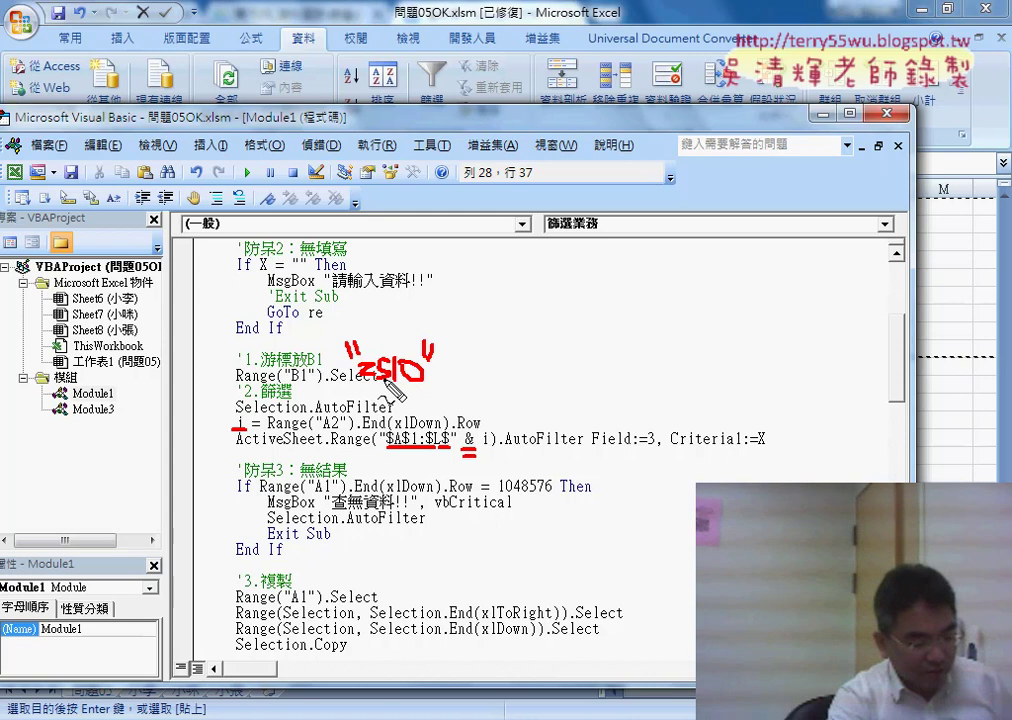
drag(482, 451, 494, 452)
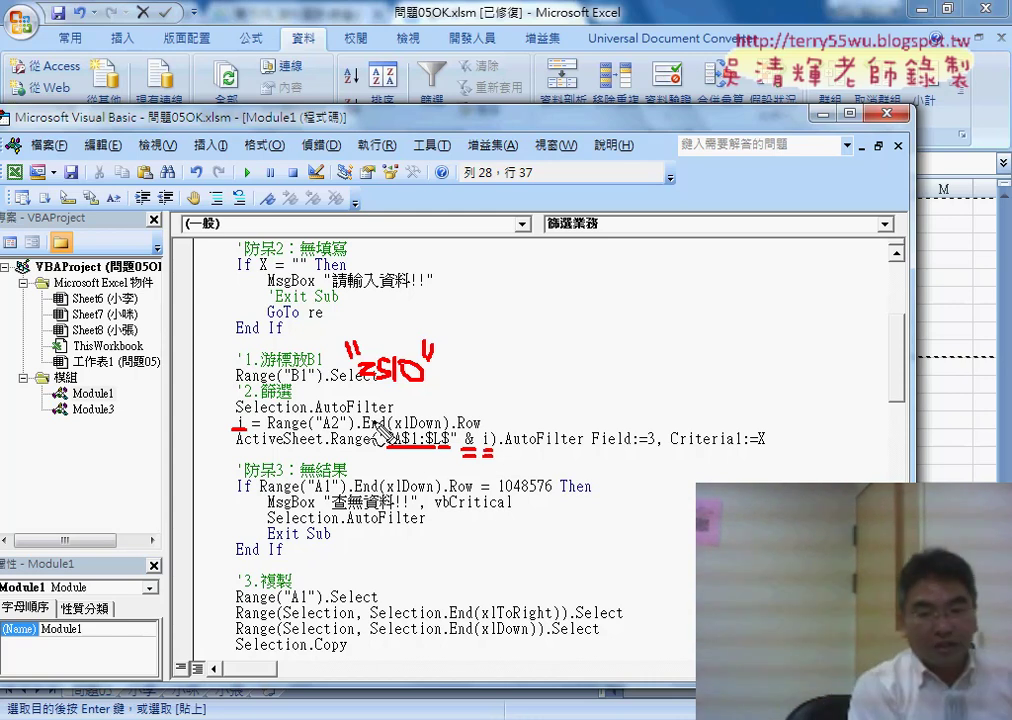
key(Escape)
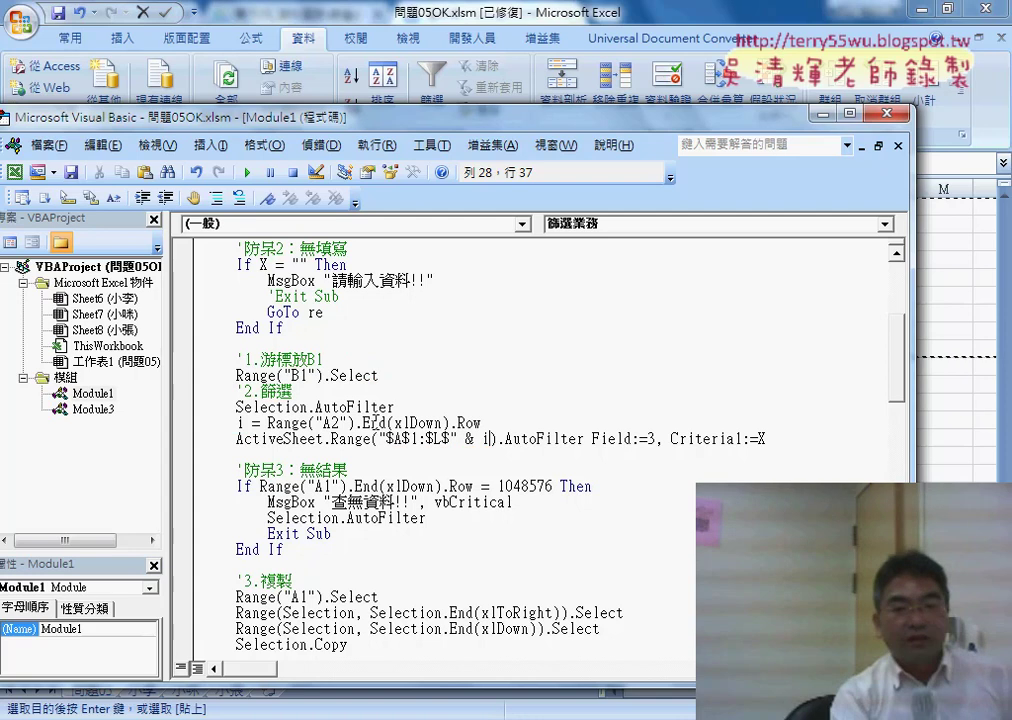
click(470, 496)
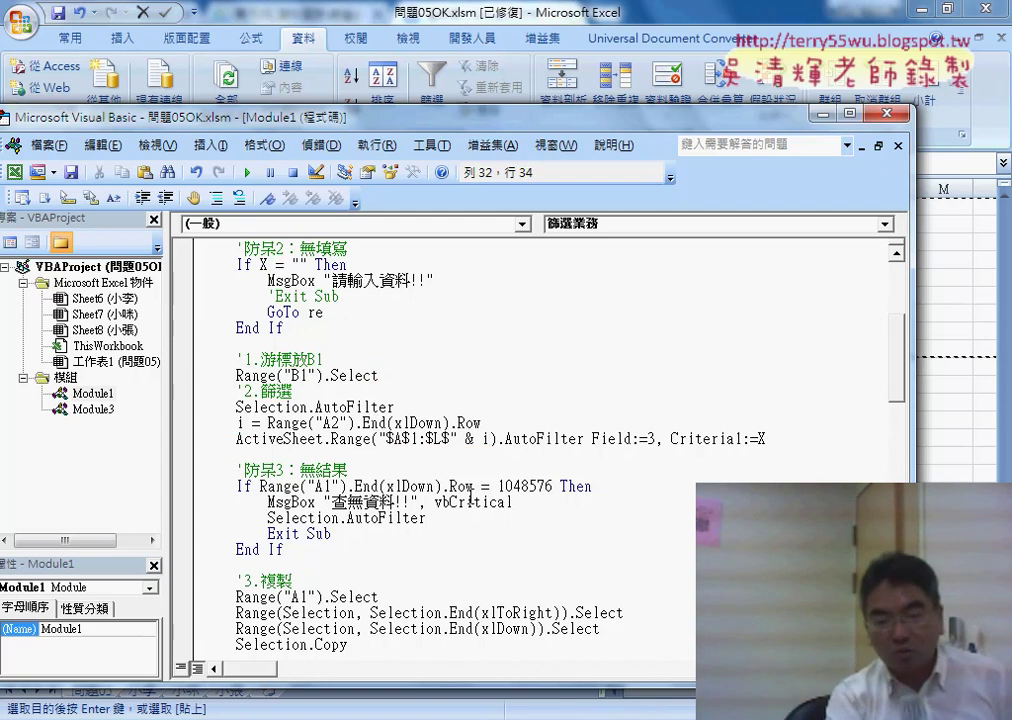
key(alt+Tab)
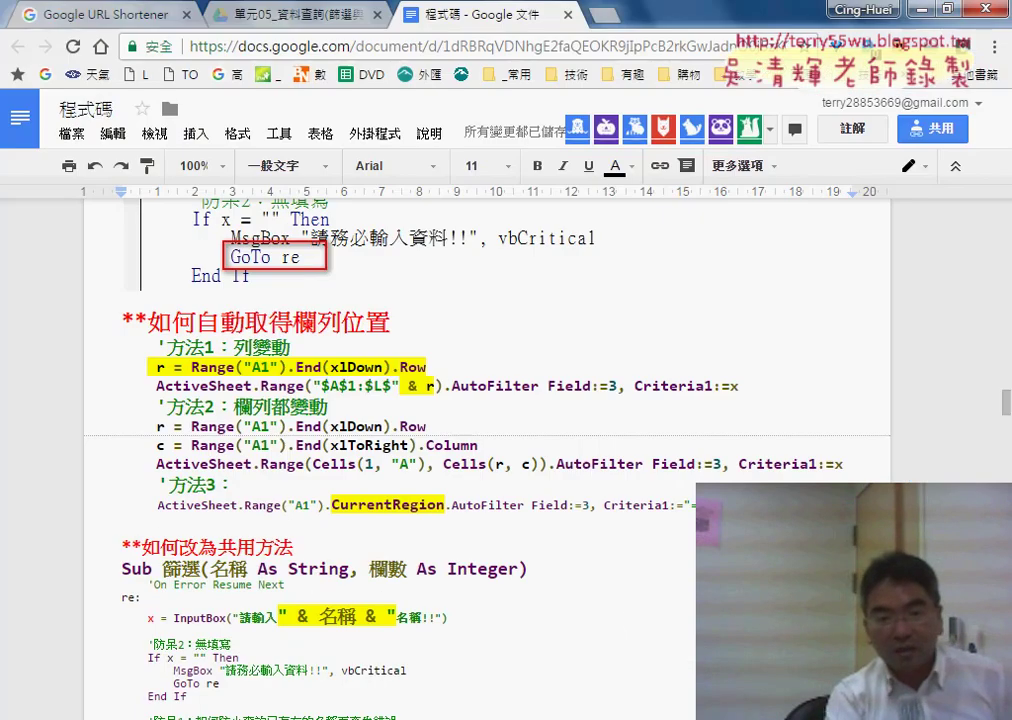
scroll(433, 581, up, 3)
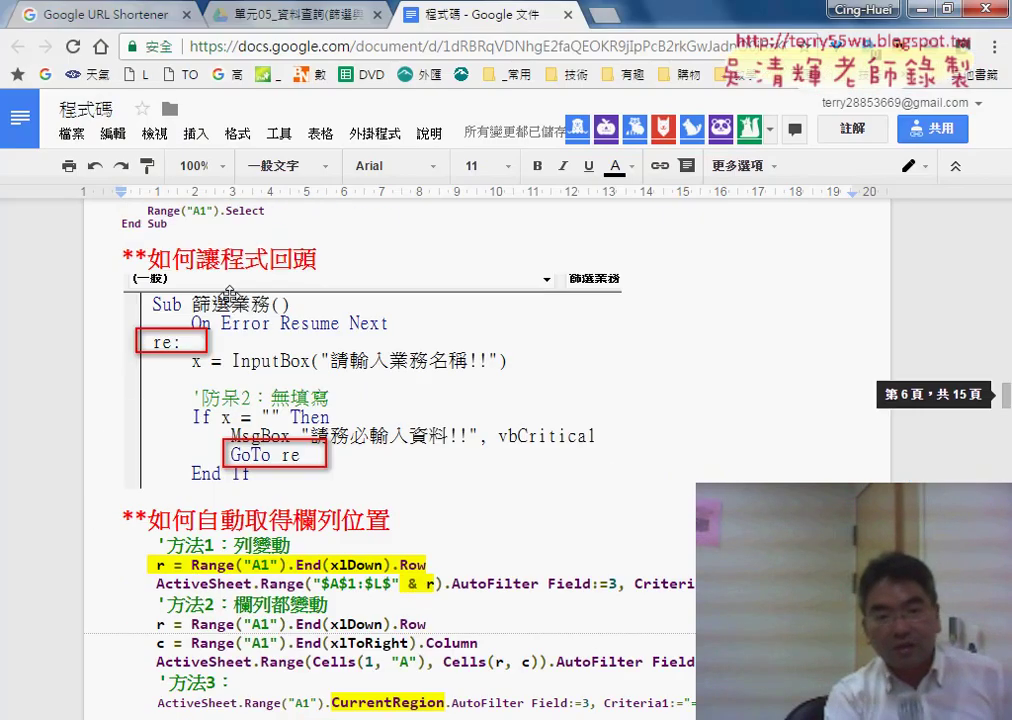
drag(148, 259, 314, 259)
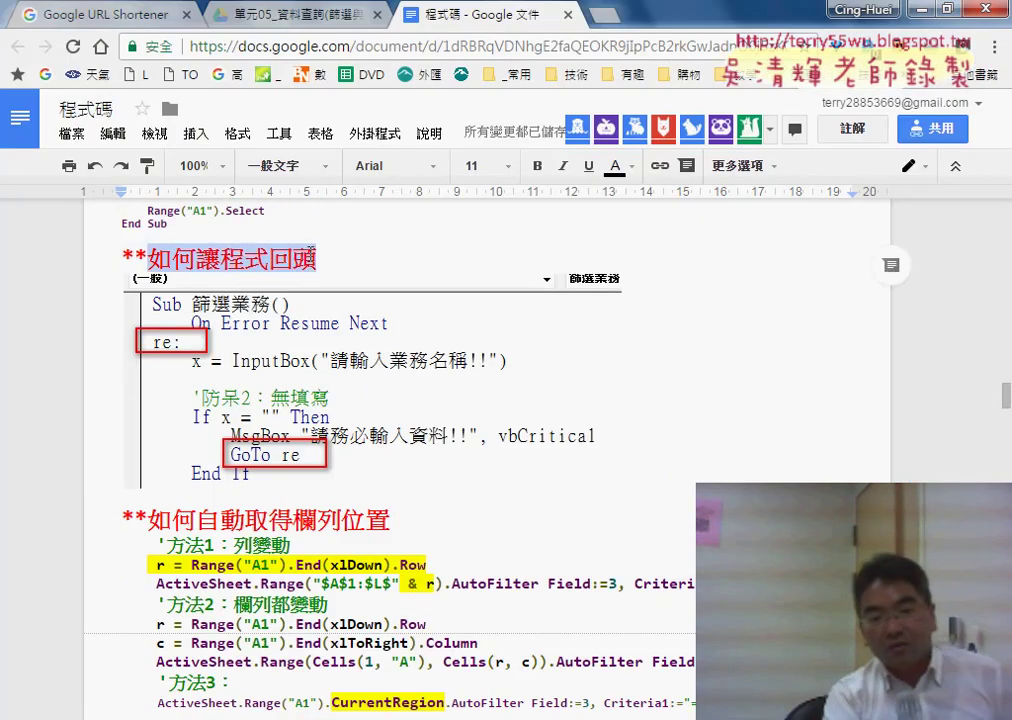
drag(150, 521, 389, 520)
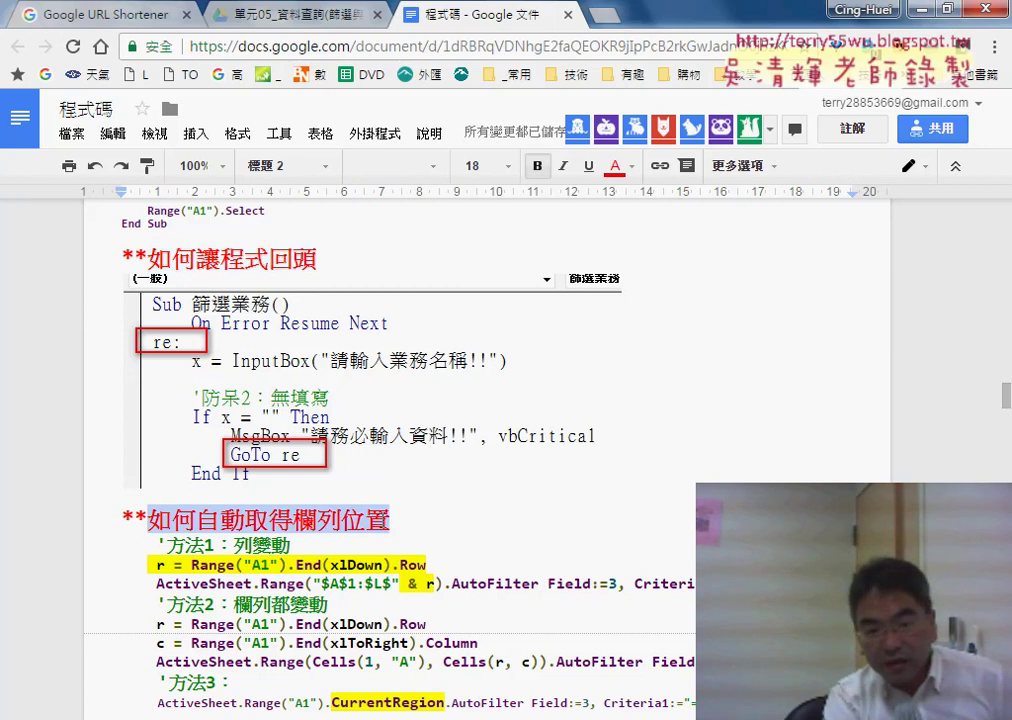
double_click(330, 520)
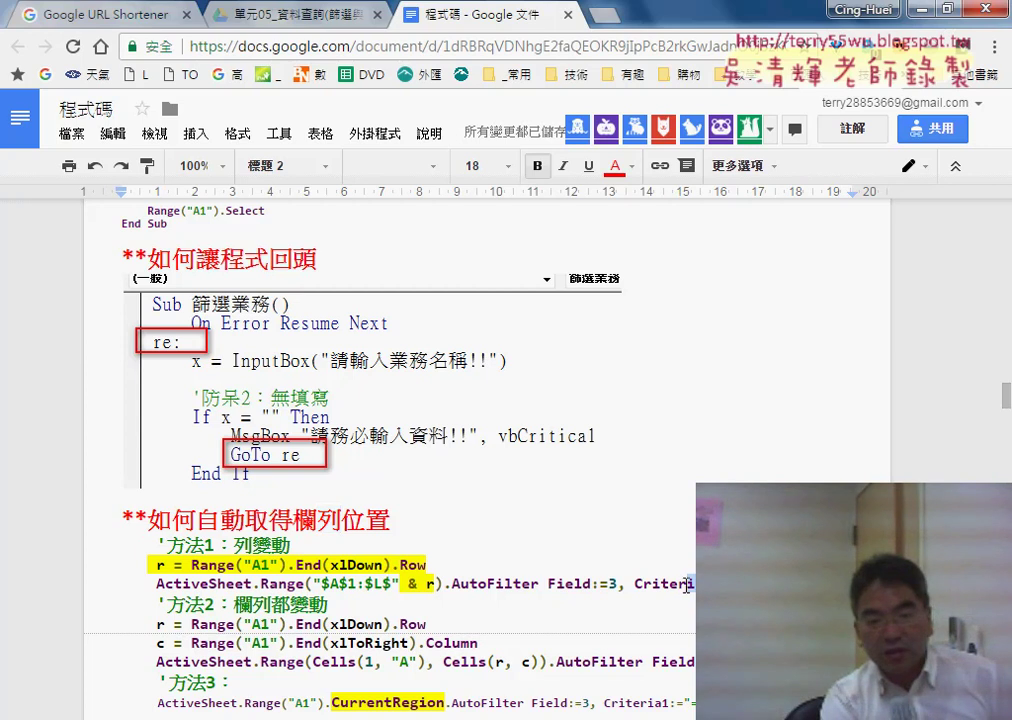
drag(686, 585, 110, 549)
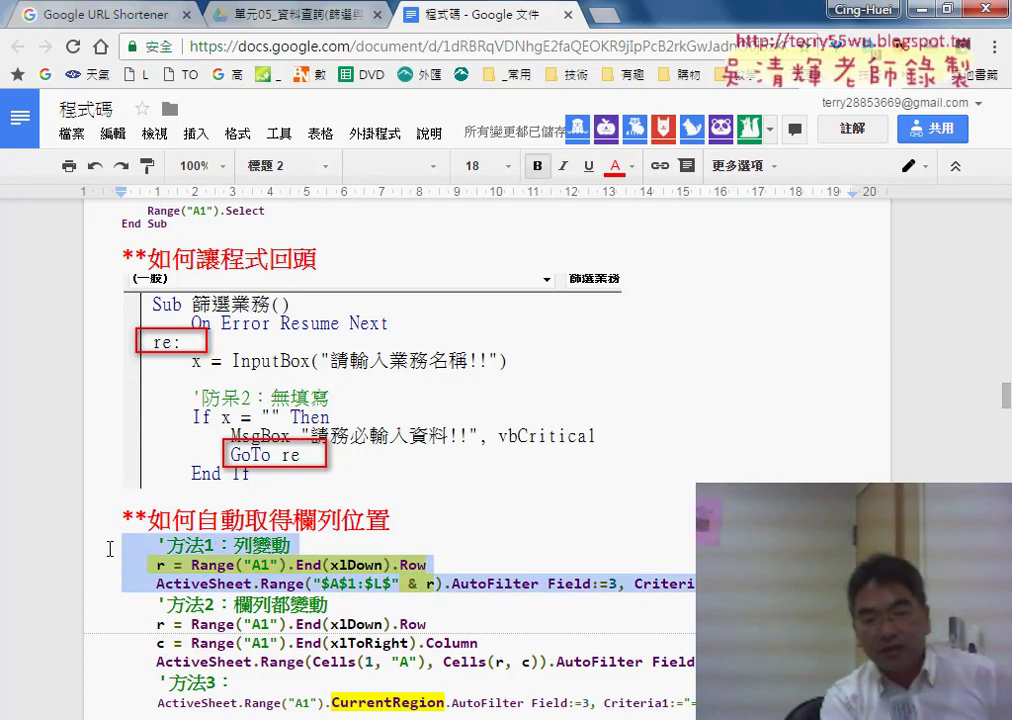
click(158, 564)
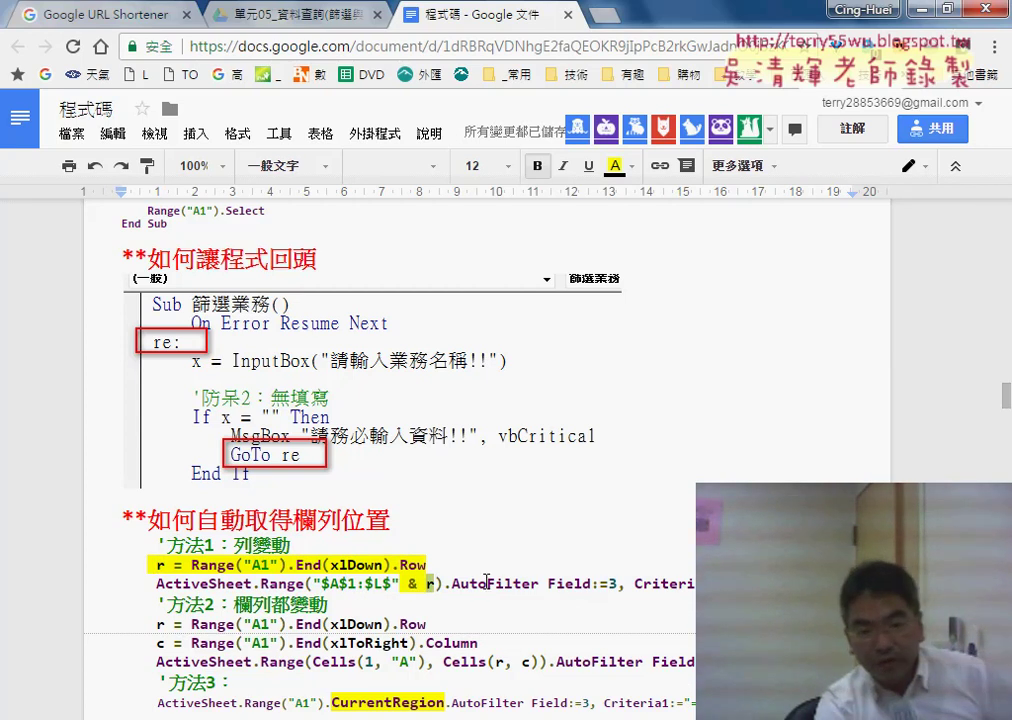
scroll(325, 467, down, 1)
drag(291, 447, 150, 447)
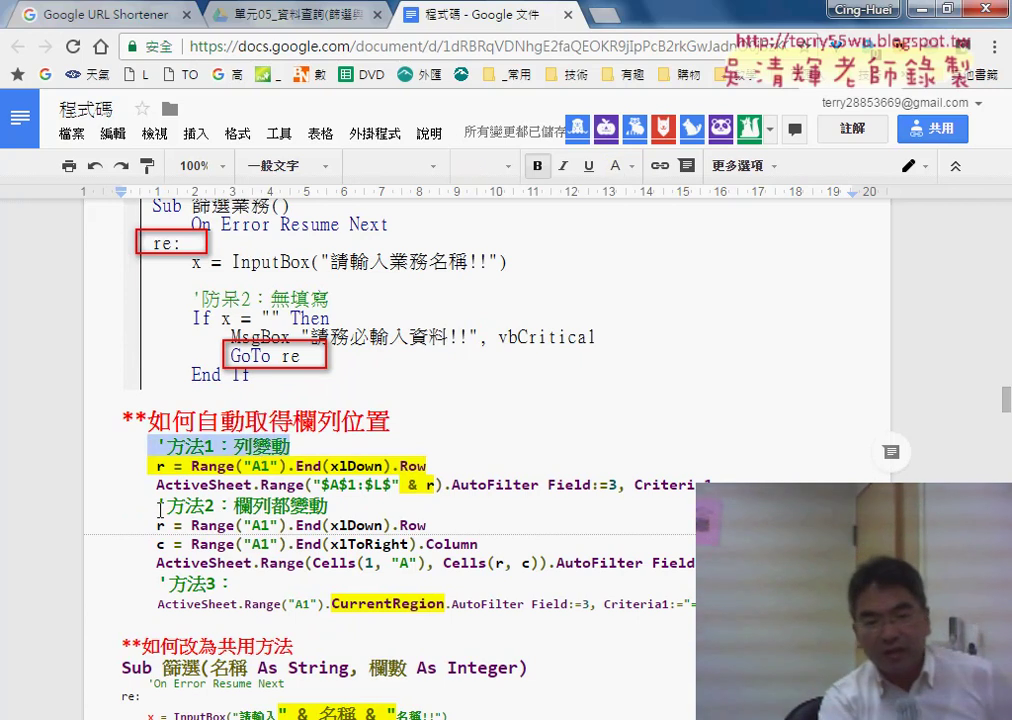
drag(235, 509, 330, 509)
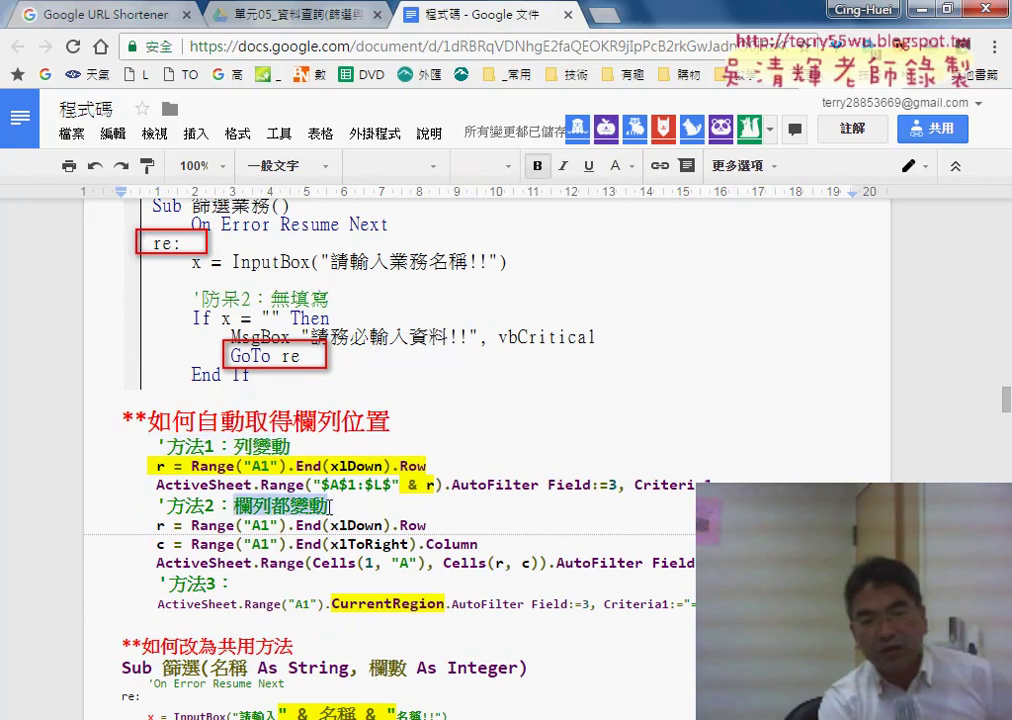
click(166, 530)
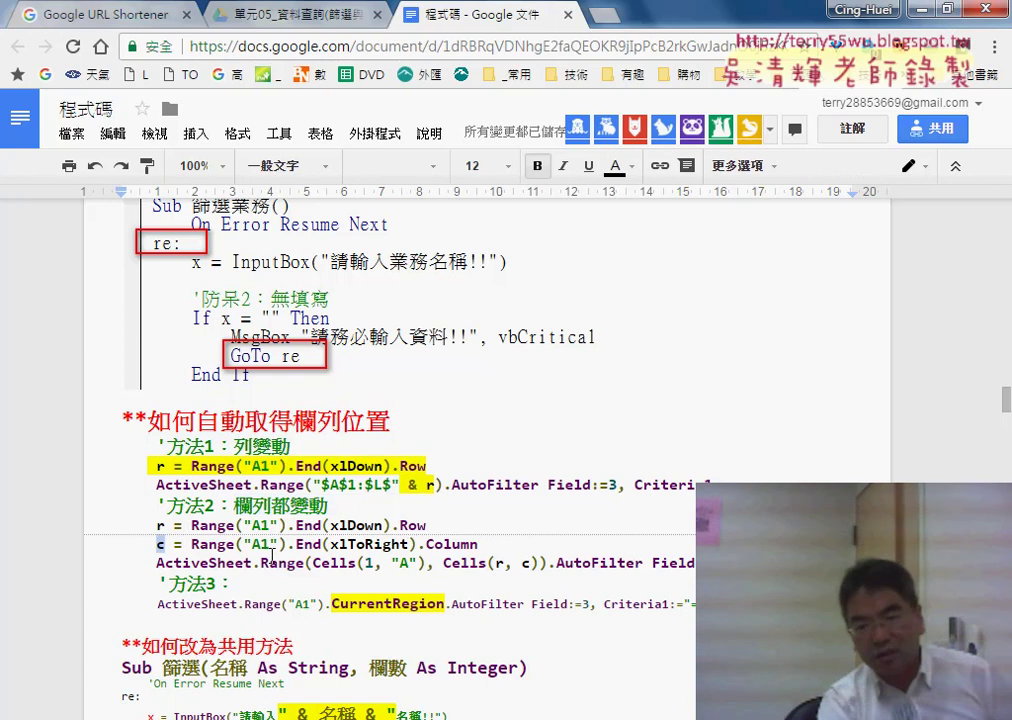
click(349, 563)
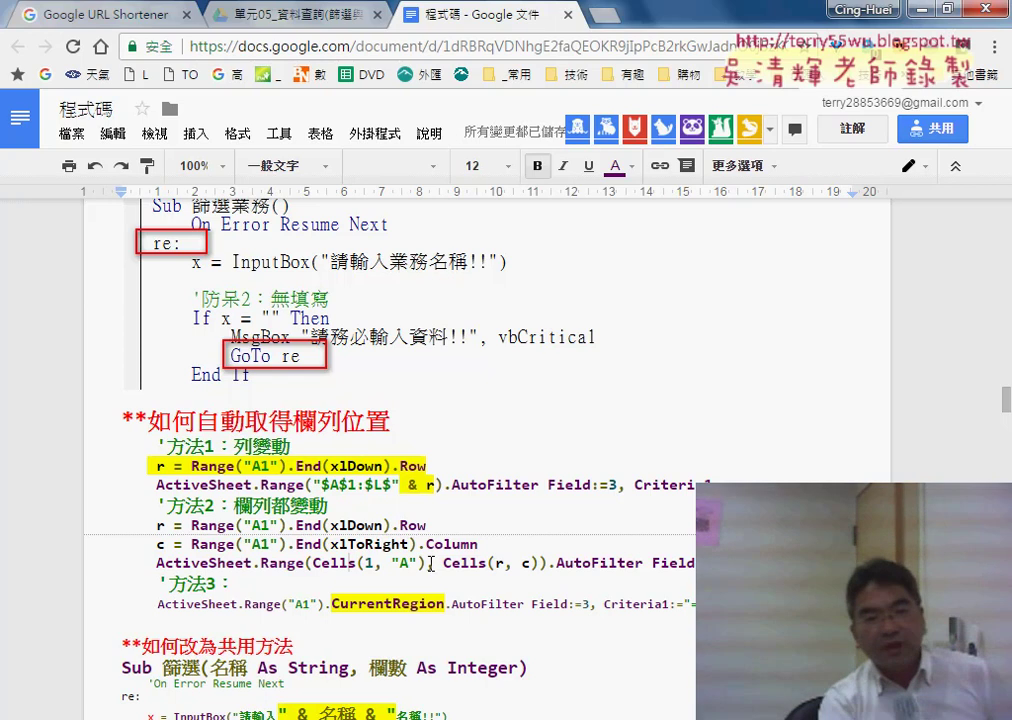
scroll(300, 350, up, 2)
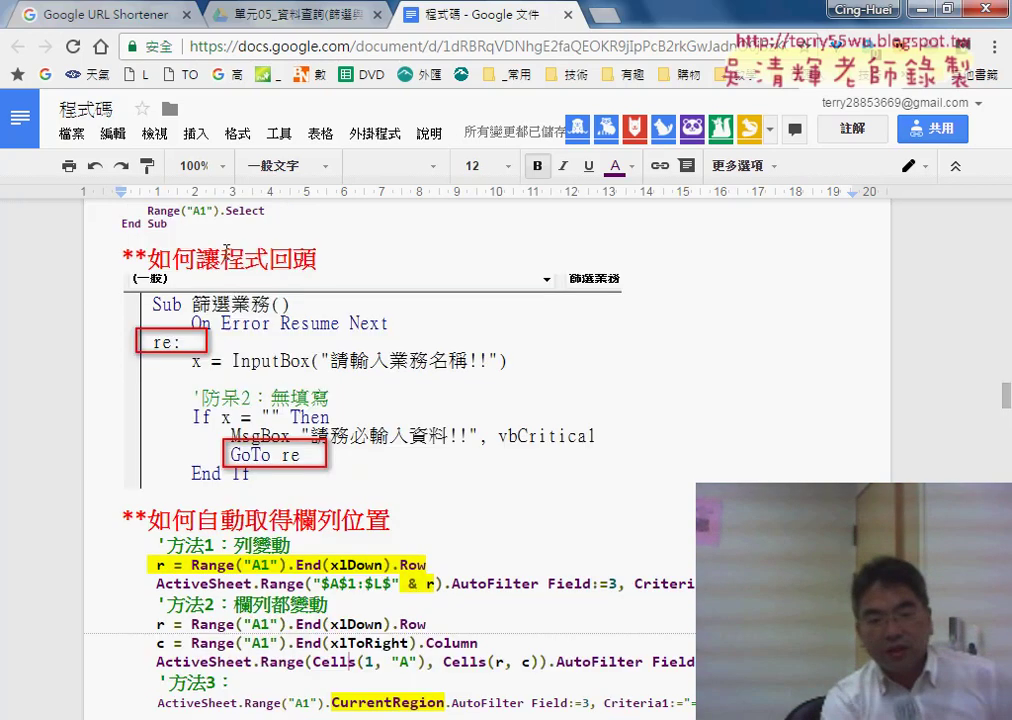
Highlight 產業別, 產品 and 客戶名稱 in the separate Sub 篩選 procedures in the notes
scroll(220, 300, down, 6)
scroll(215, 330, down, 2)
click(205, 349)
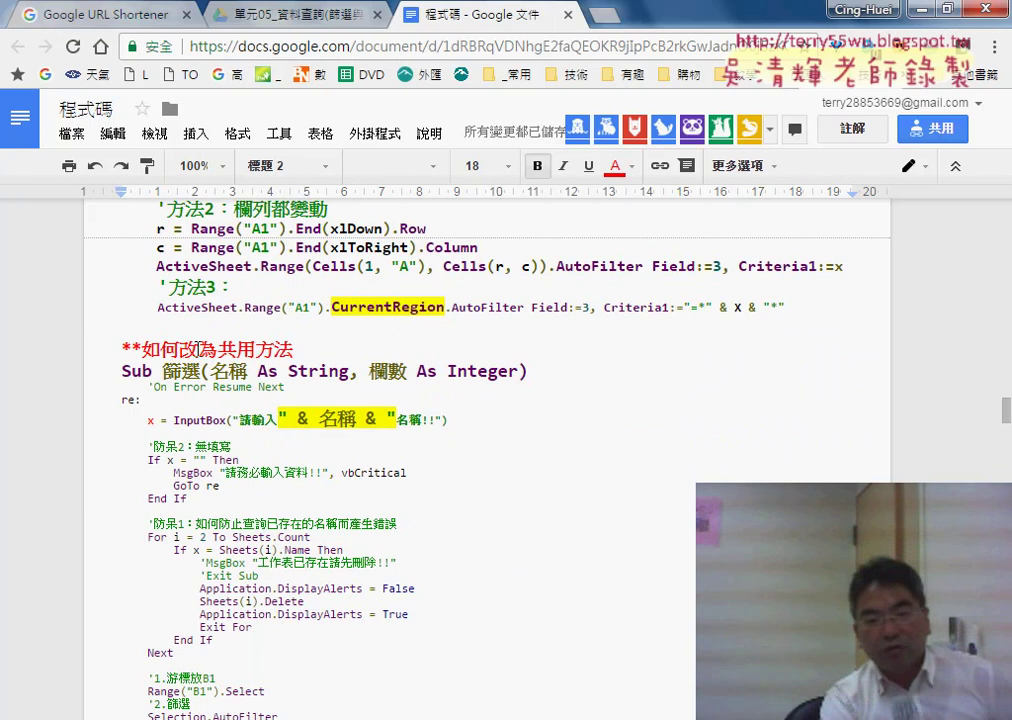
scroll(200, 420, down, 2)
scroll(220, 440, down, 1)
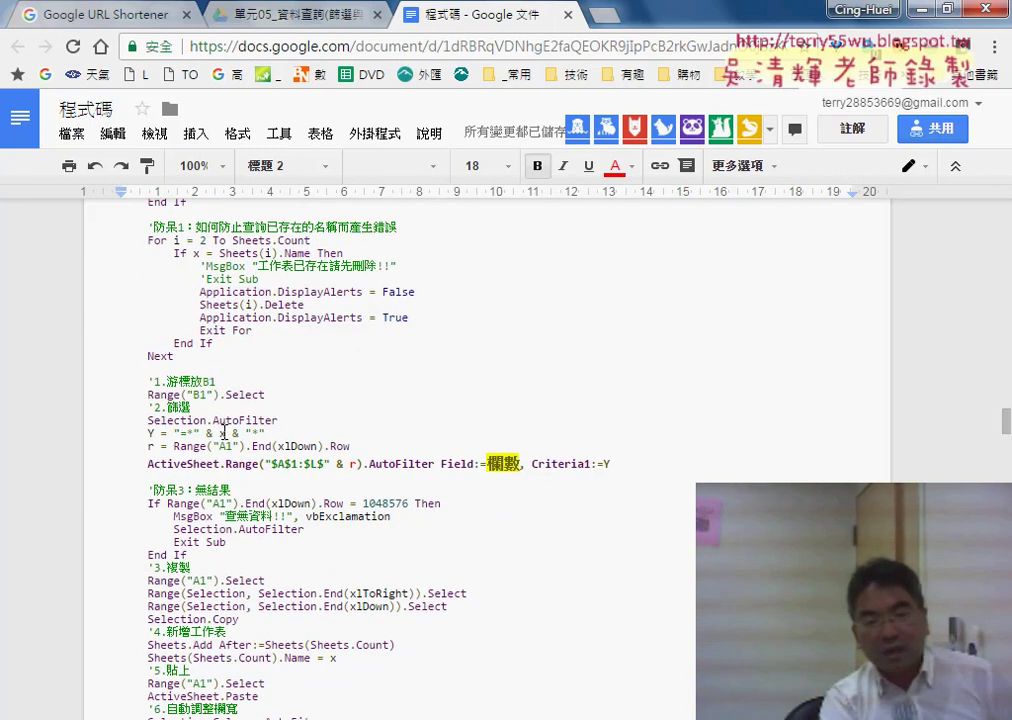
scroll(235, 470, down, 3)
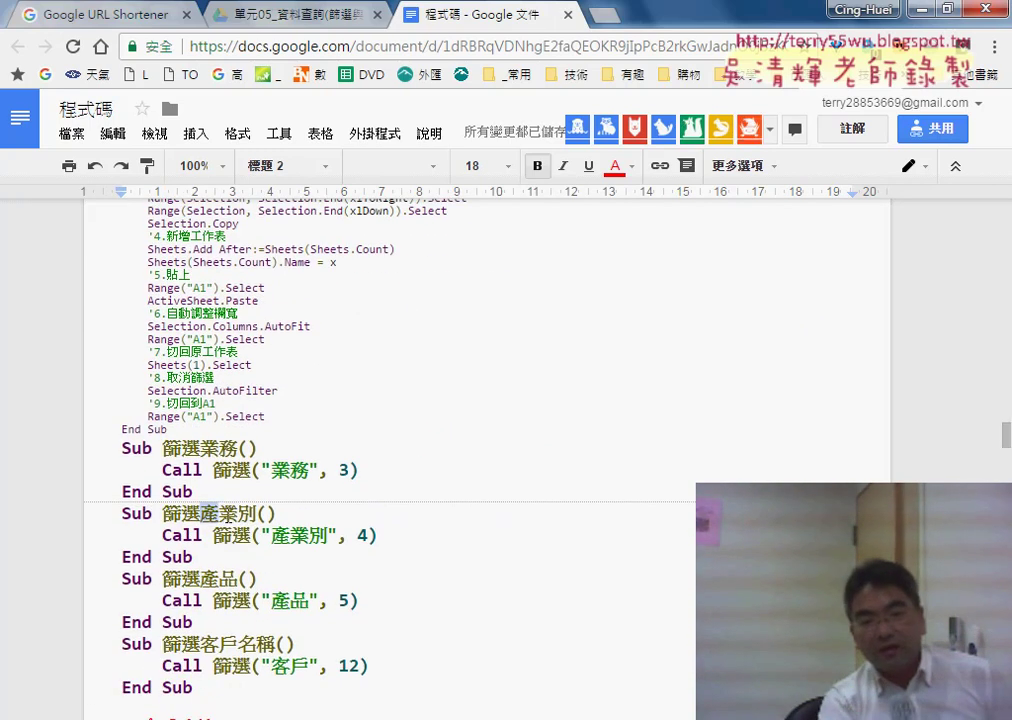
drag(200, 513, 257, 513)
drag(200, 579, 240, 579)
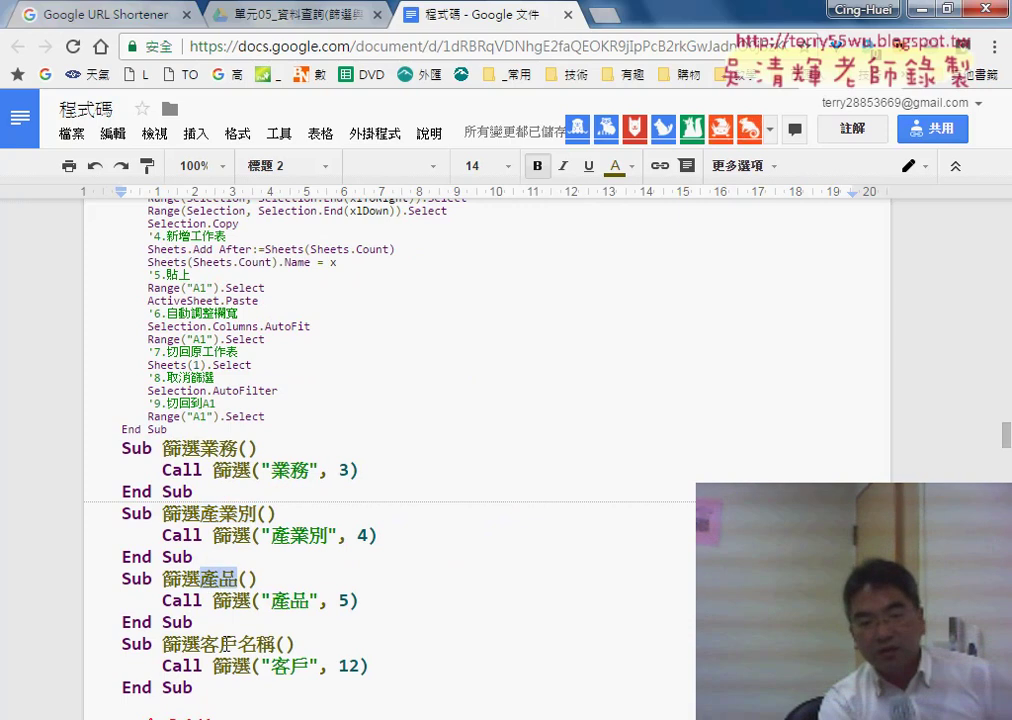
drag(200, 644, 276, 644)
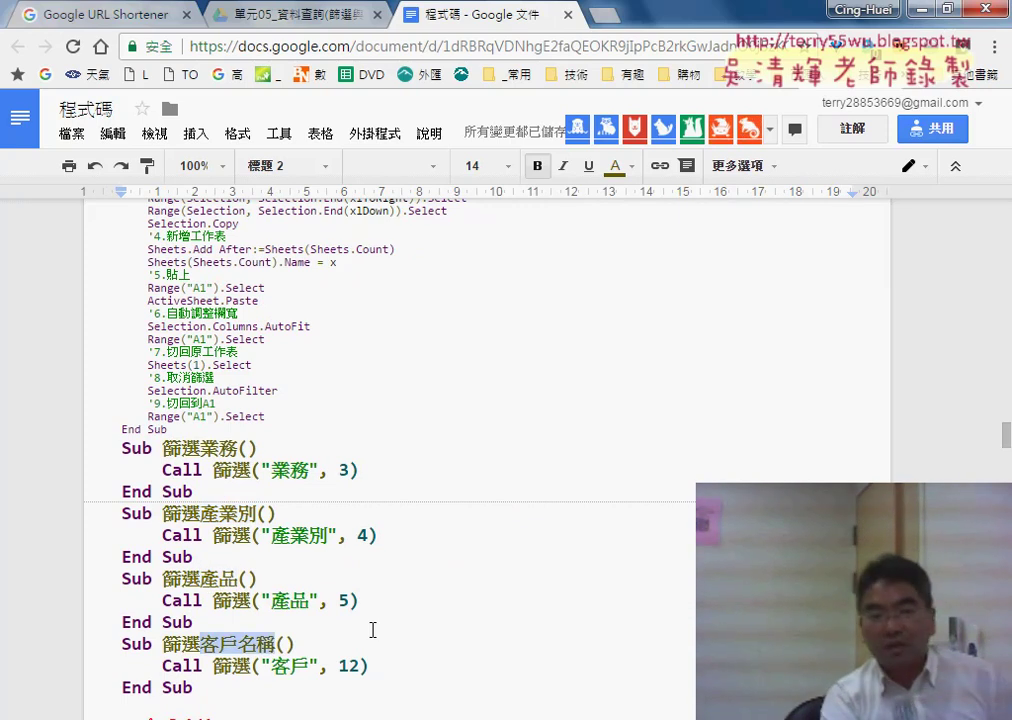
Return to the 如何改為共用方法 heading and select 共用方法
scroll(372, 629, up, 1)
scroll(372, 629, up, 1)
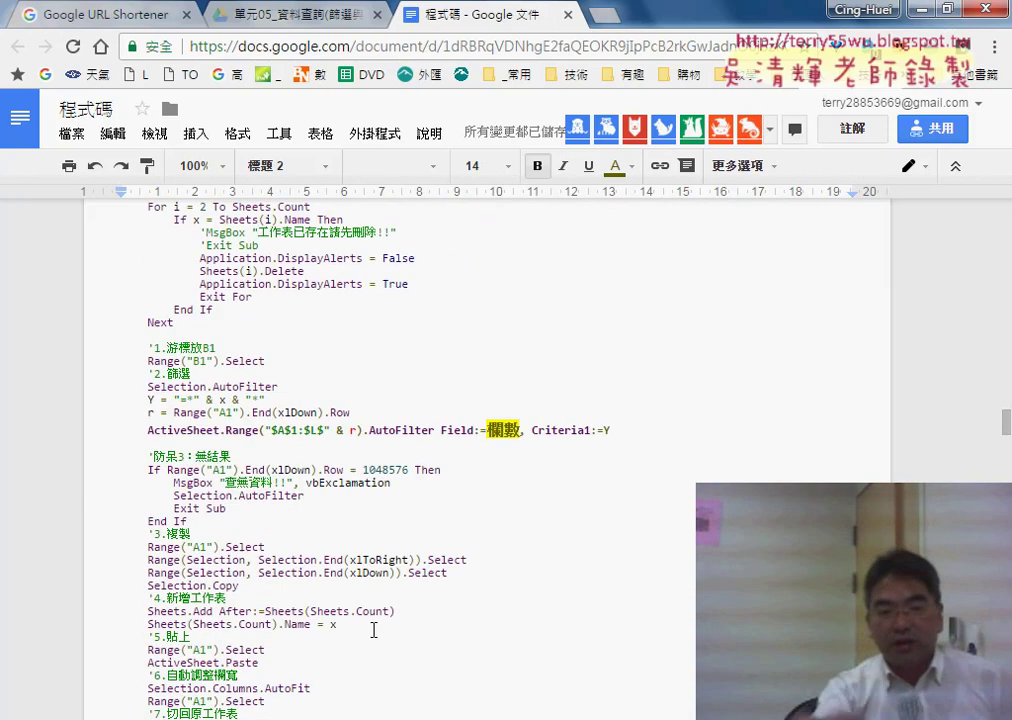
scroll(375, 630, up, 2)
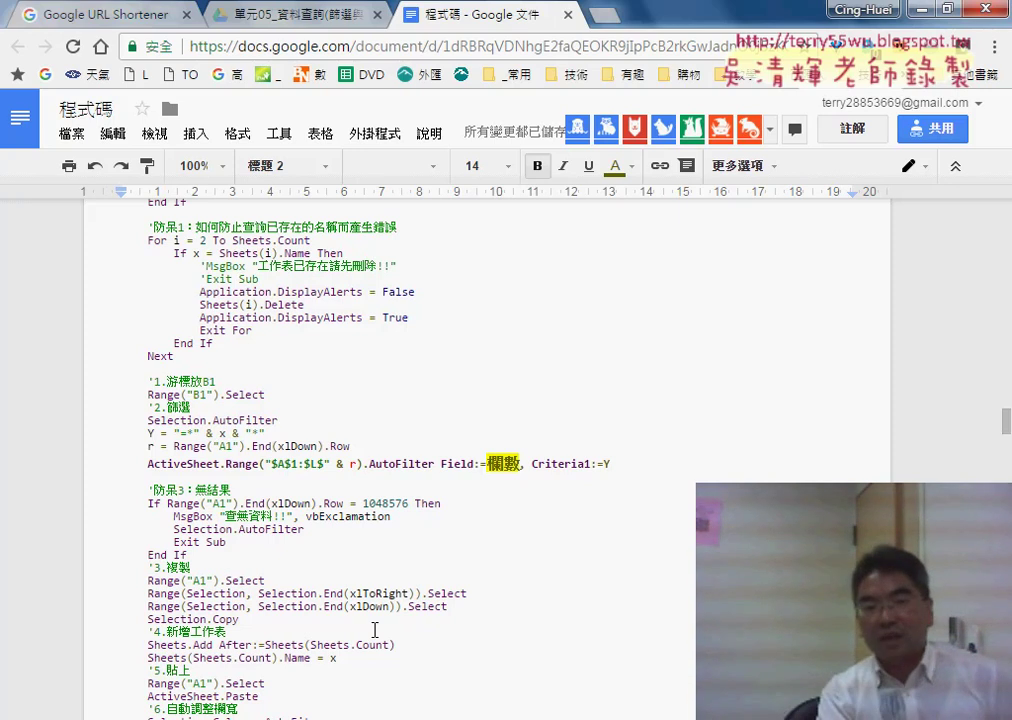
scroll(375, 630, up, 3)
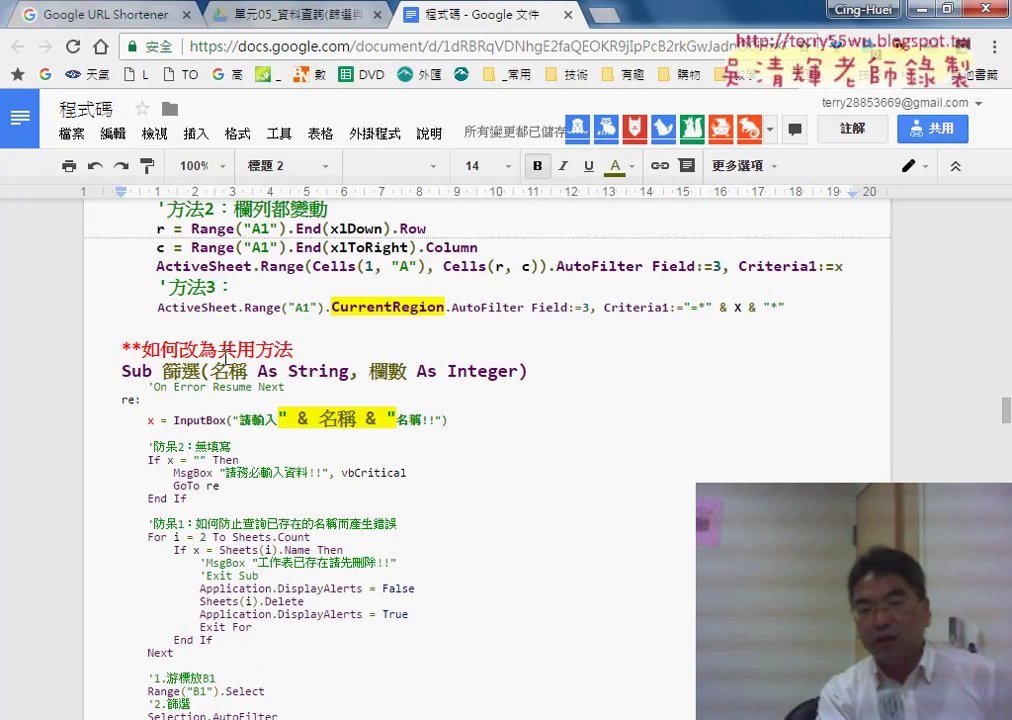
drag(218, 352, 292, 352)
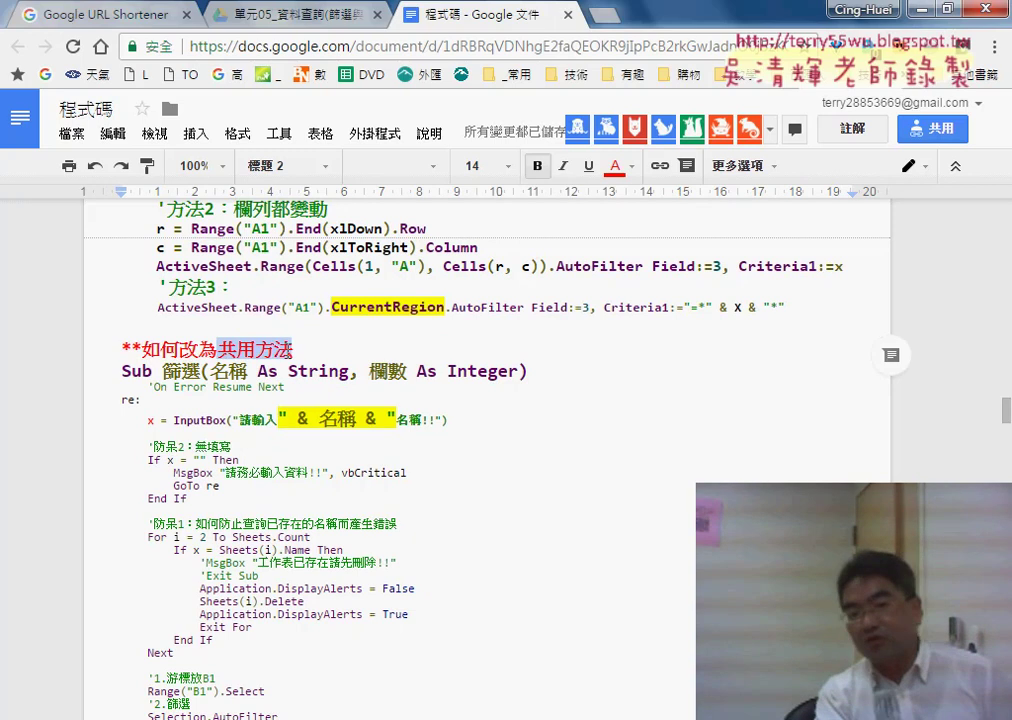